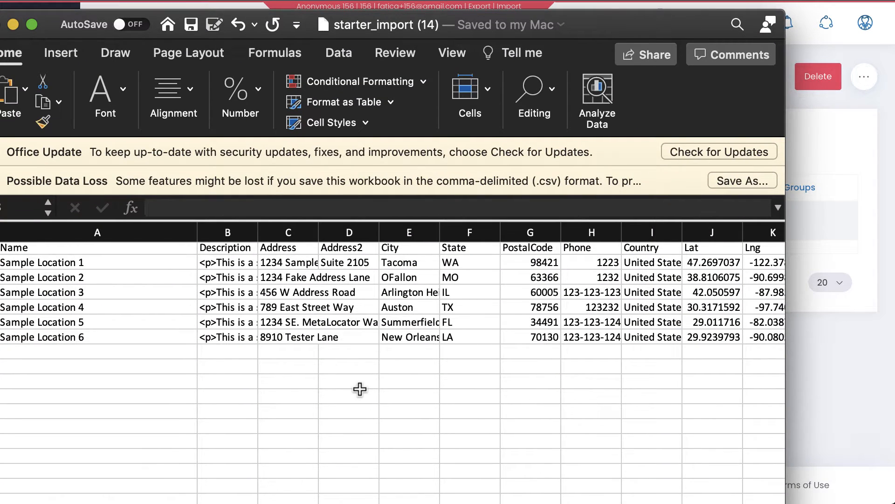
Review the spreadsheet's location rows and its FavoriteColor and category columns before importing
{"action": "scroll", "coordinate": [360, 389], "scroll_direction": "right", "scroll_amount": 10}
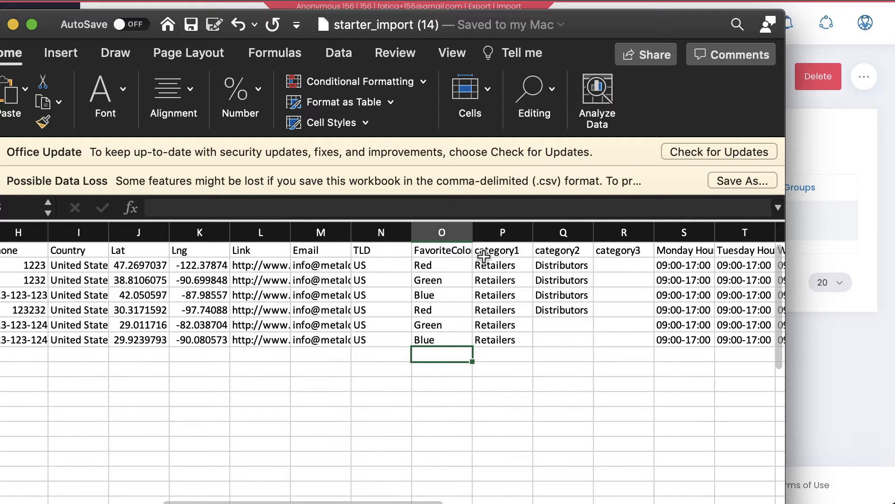
{"action": "left_click_drag", "start_coordinate": [492, 232], "coordinate": [614, 232]}
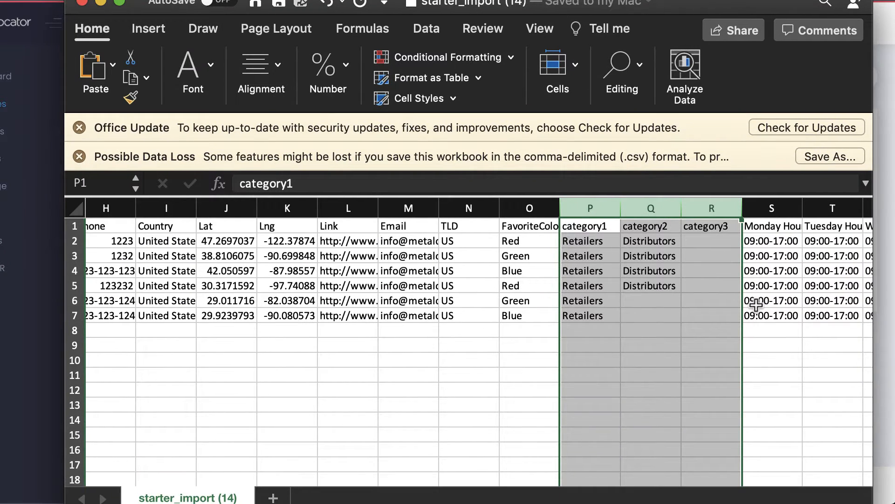
{"action": "scroll", "coordinate": [756, 304], "scroll_direction": "left", "scroll_amount": 15}
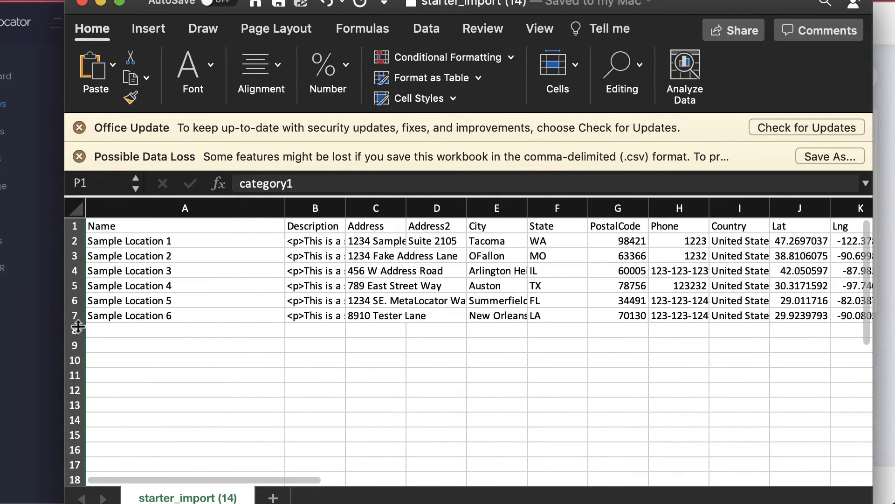
{"action": "left_click_drag", "start_coordinate": [71, 315], "coordinate": [71, 242]}
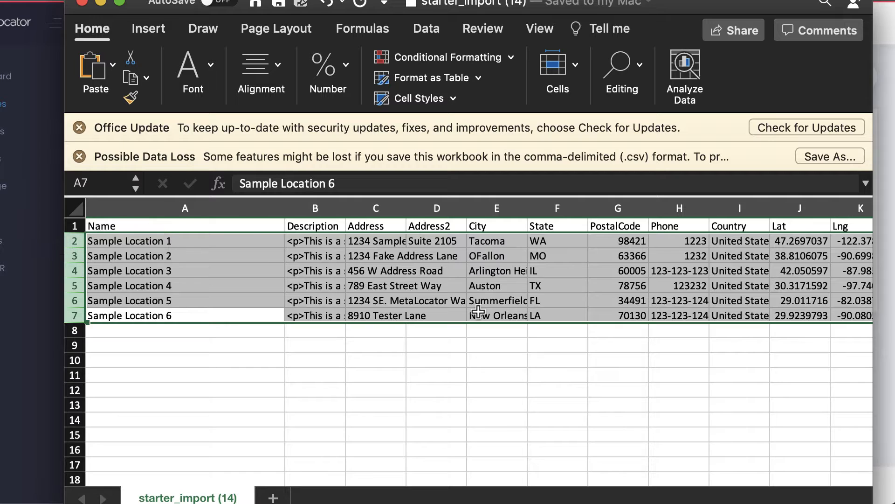
{"action": "scroll", "coordinate": [478, 311], "scroll_direction": "right", "scroll_amount": 5}
{"action": "scroll", "coordinate": [478, 311], "scroll_direction": "right", "scroll_amount": 5}
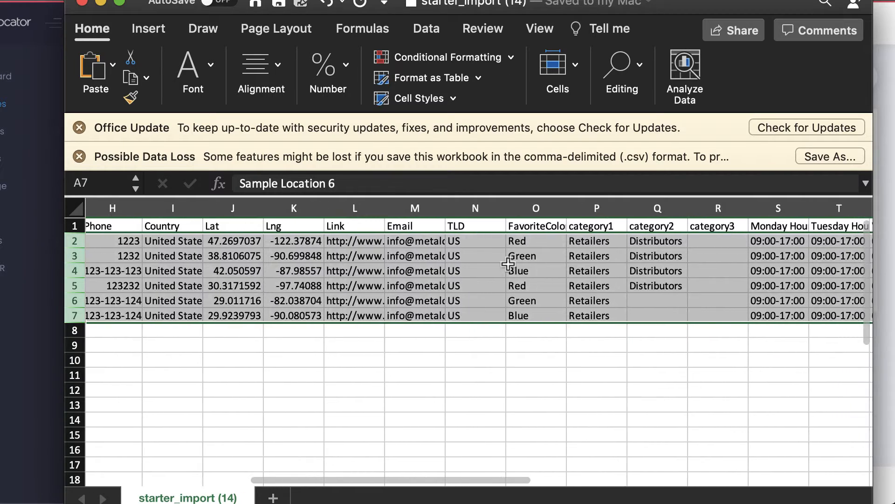
{"action": "left_click_drag", "start_coordinate": [564, 207], "coordinate": [592, 208]}
{"action": "left_click", "coordinate": [570, 208]}
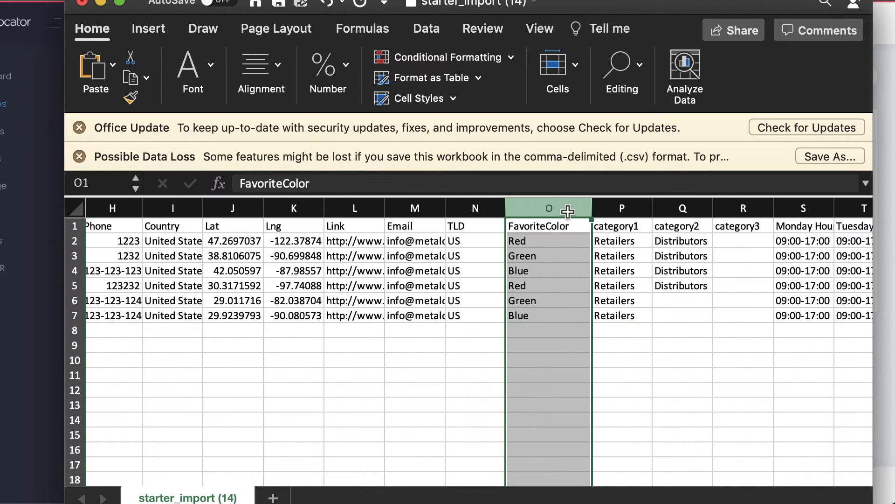
{"action": "scroll", "coordinate": [513, 283], "scroll_direction": "right", "scroll_amount": 3}
{"action": "left_click_drag", "start_coordinate": [504, 208], "coordinate": [628, 206]}
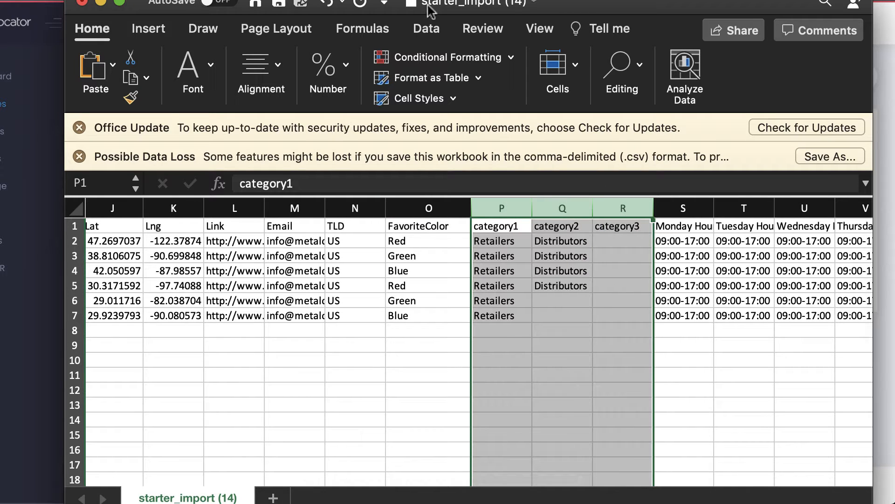
{"action": "left_click_drag", "start_coordinate": [591, 4], "coordinate": [580, 363]}
{"action": "left_click", "coordinate": [346, 306]}
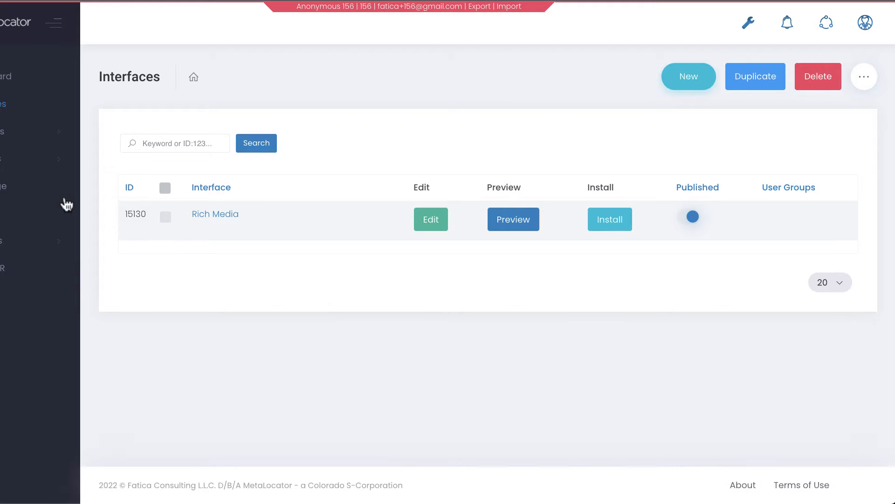
Start a locations import and upload the file starter_import (14).csv as a CSV source
{"action": "left_click", "coordinate": [1, 132]}
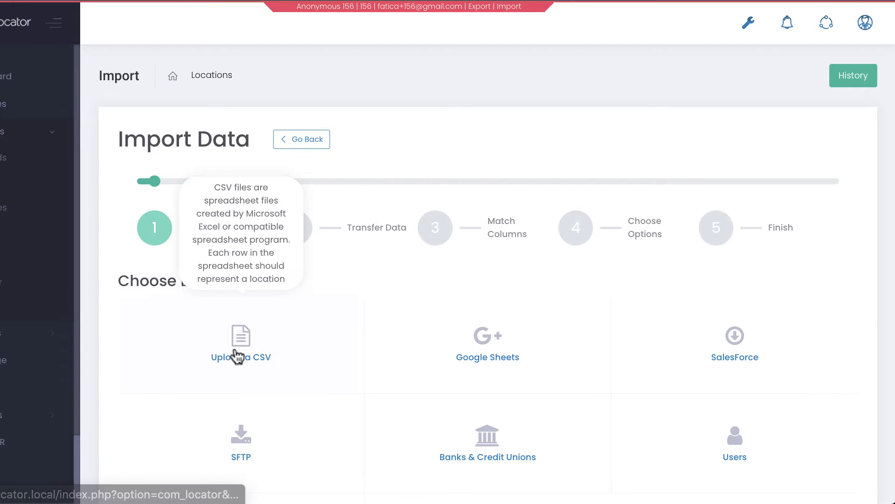
{"action": "left_click", "coordinate": [237, 357]}
{"action": "left_click", "coordinate": [150, 309]}
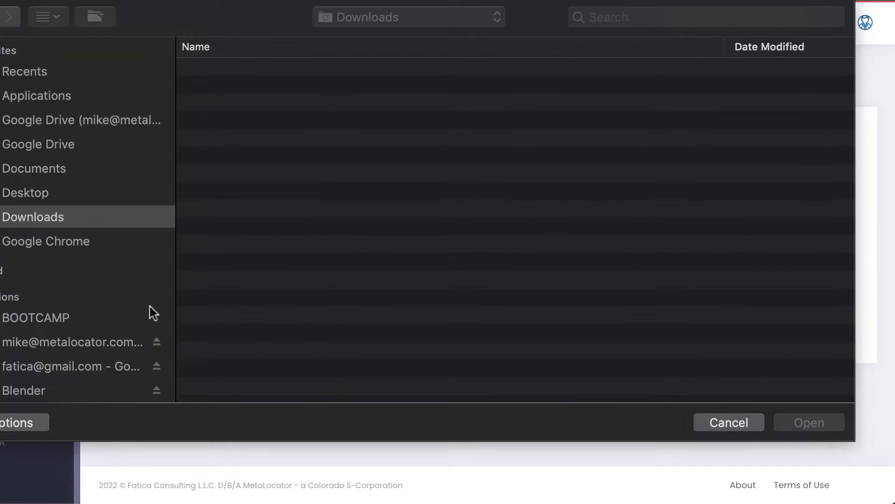
{"action": "left_click", "coordinate": [248, 87]}
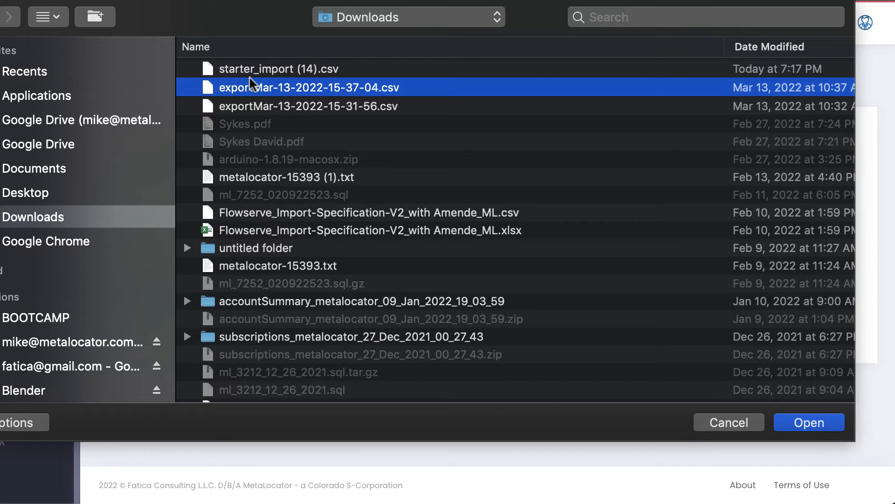
{"action": "left_click", "coordinate": [260, 68]}
{"action": "left_click", "coordinate": [822, 429]}
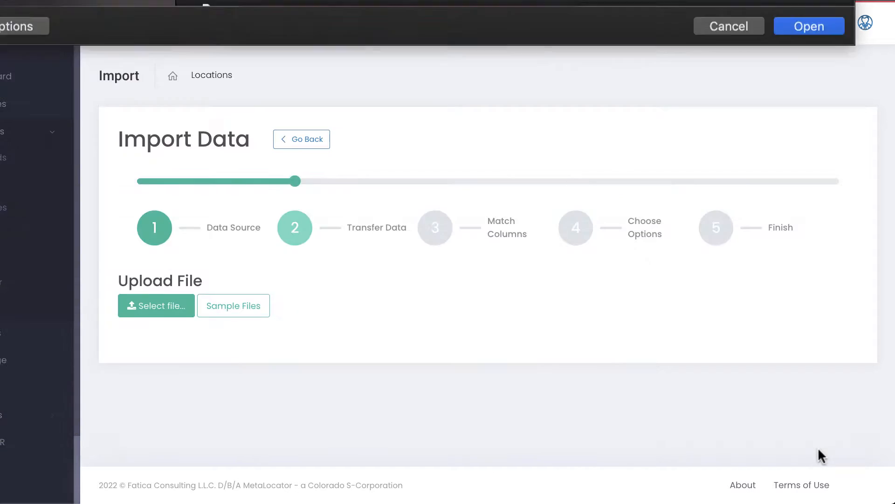
Map the FavoriteColor column to Create as Custom Field and continue past column matching
{"action": "scroll", "coordinate": [233, 343], "scroll_direction": "down", "scroll_amount": 4}
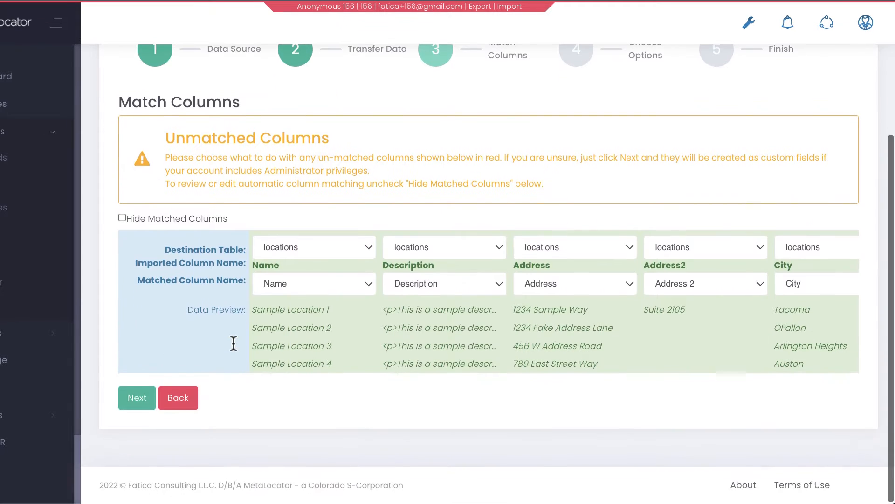
{"action": "scroll", "coordinate": [365, 310], "scroll_direction": "right", "scroll_amount": 10}
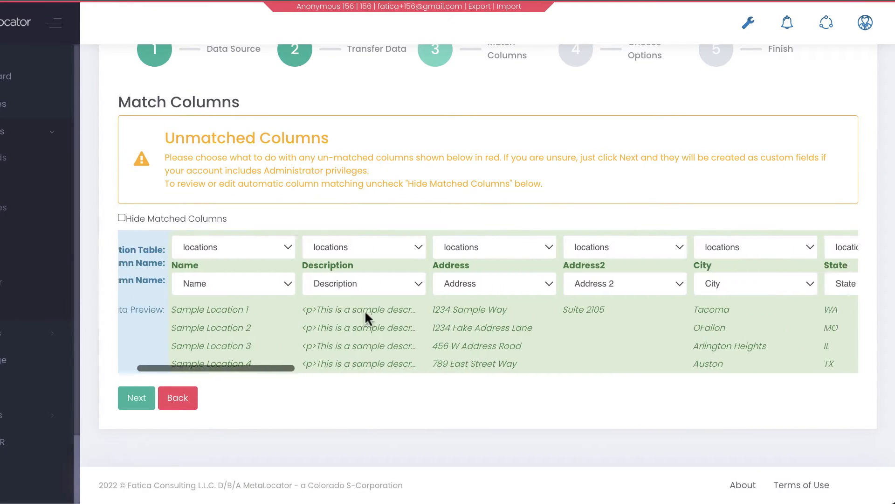
{"action": "scroll", "coordinate": [365, 310], "scroll_direction": "right", "scroll_amount": 20}
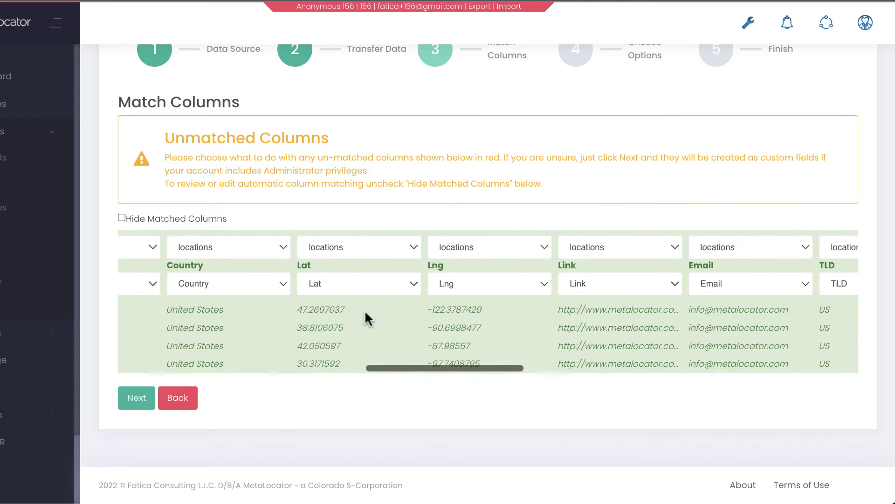
{"action": "left_click", "coordinate": [337, 285]}
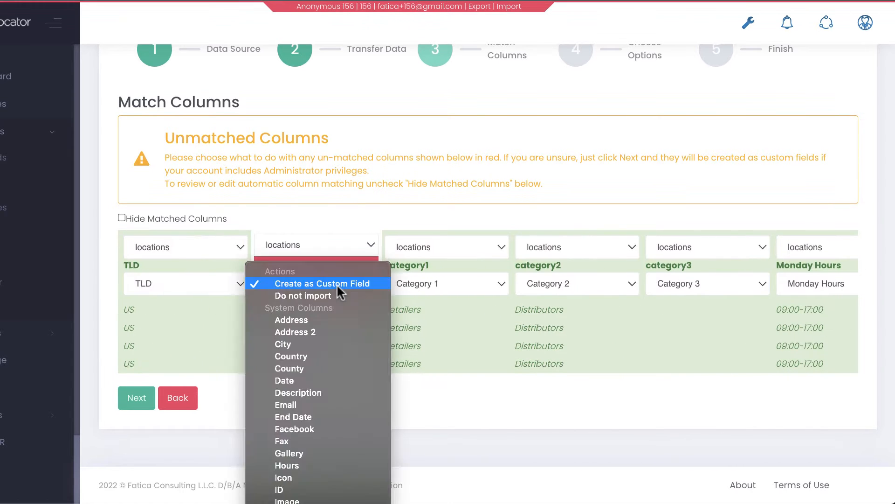
{"action": "left_click", "coordinate": [337, 283]}
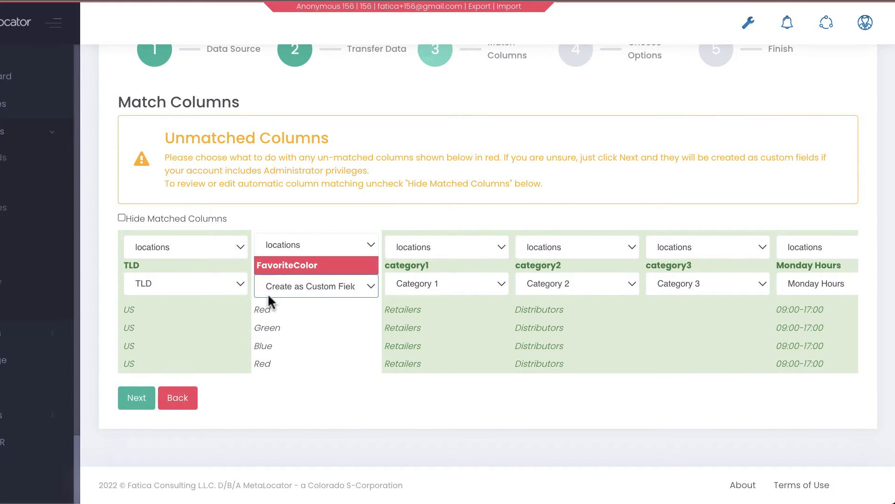
{"action": "left_click", "coordinate": [125, 407]}
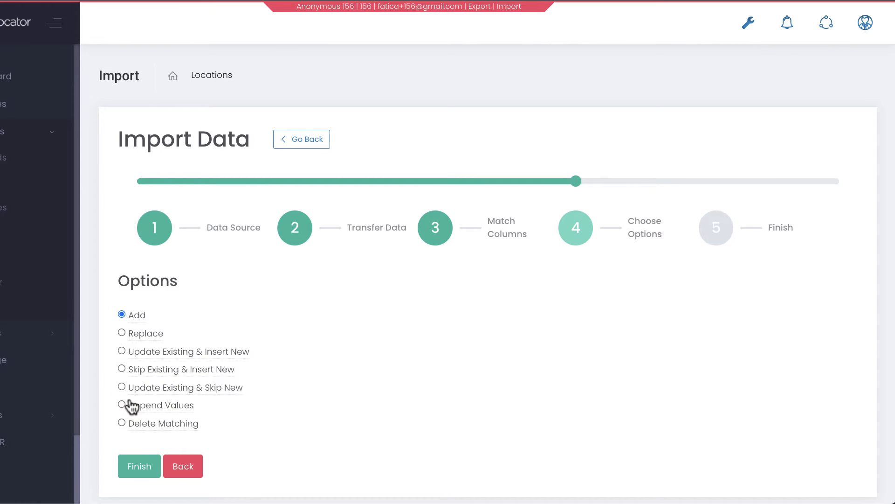
Choose the Replace import option and finish the import
{"action": "left_click", "coordinate": [136, 334]}
{"action": "left_click", "coordinate": [372, 334]}
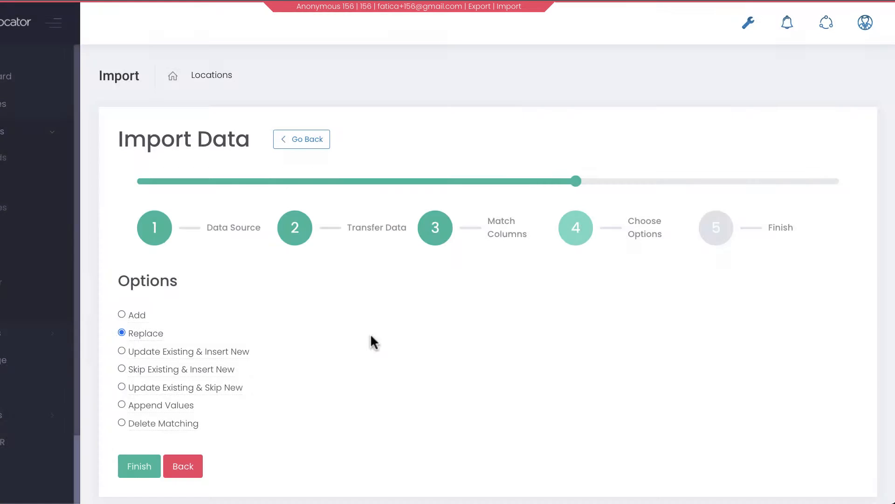
{"action": "left_click", "coordinate": [143, 468]}
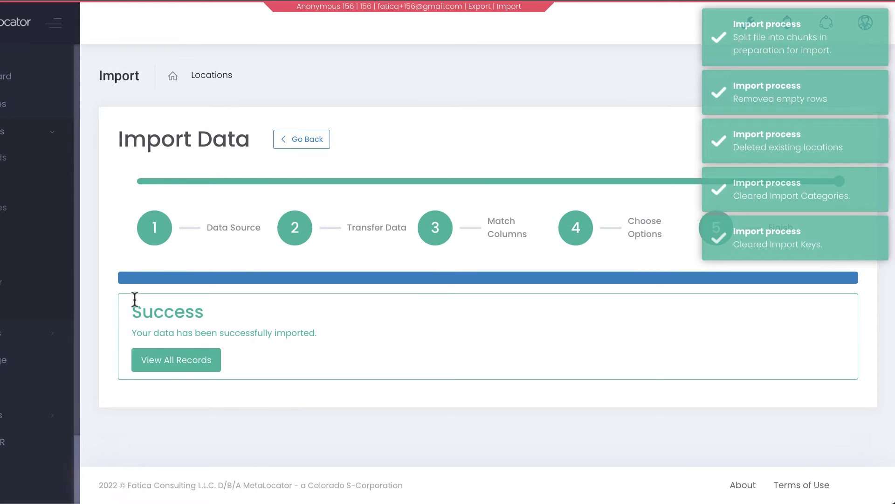
View all imported records, then open the Rich Media interface for editing and review its preview
{"action": "left_click", "coordinate": [175, 367]}
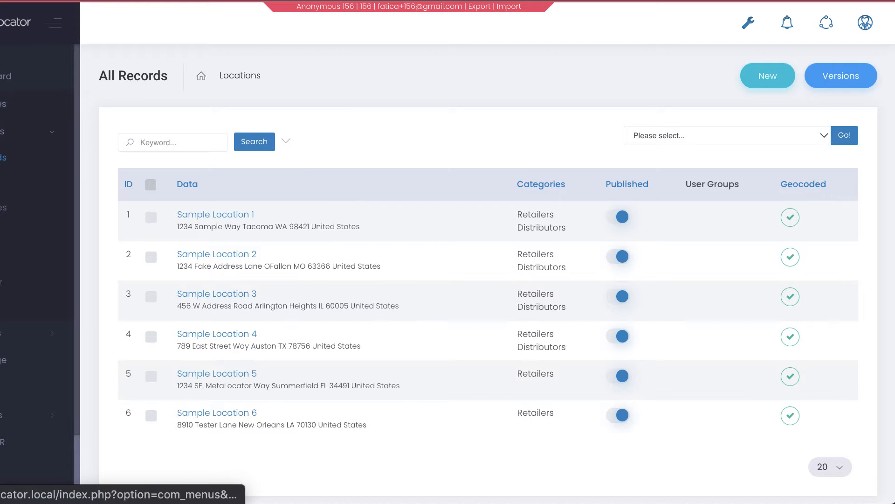
{"action": "left_click", "coordinate": [29, 99]}
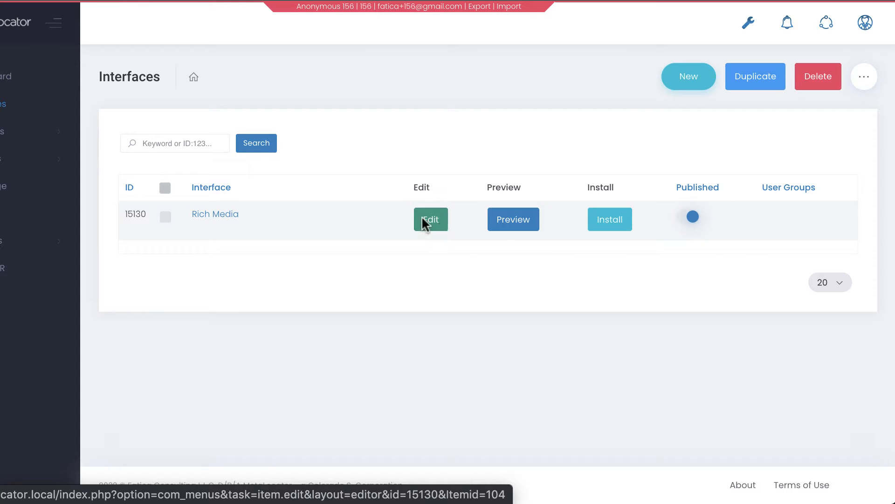
{"action": "left_click", "coordinate": [243, 222]}
{"action": "scroll", "coordinate": [172, 85], "scroll_direction": "down", "scroll_amount": 2}
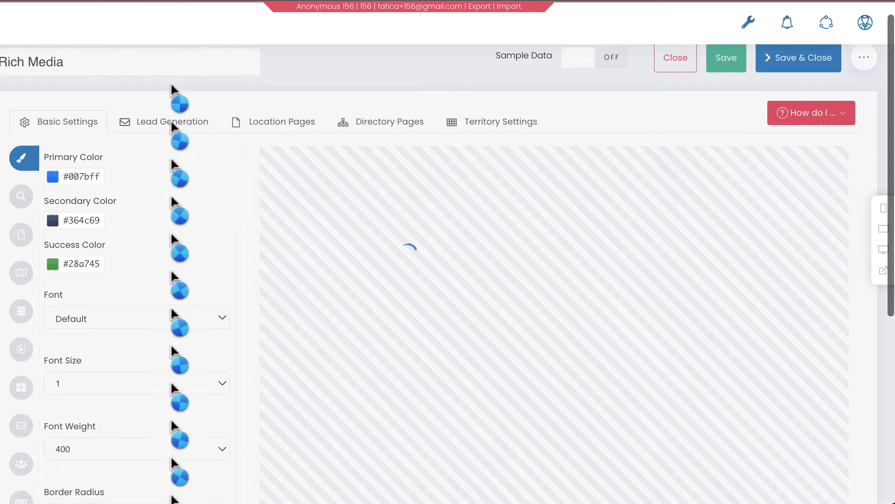
{"action": "scroll", "coordinate": [171, 89], "scroll_direction": "down", "scroll_amount": 2}
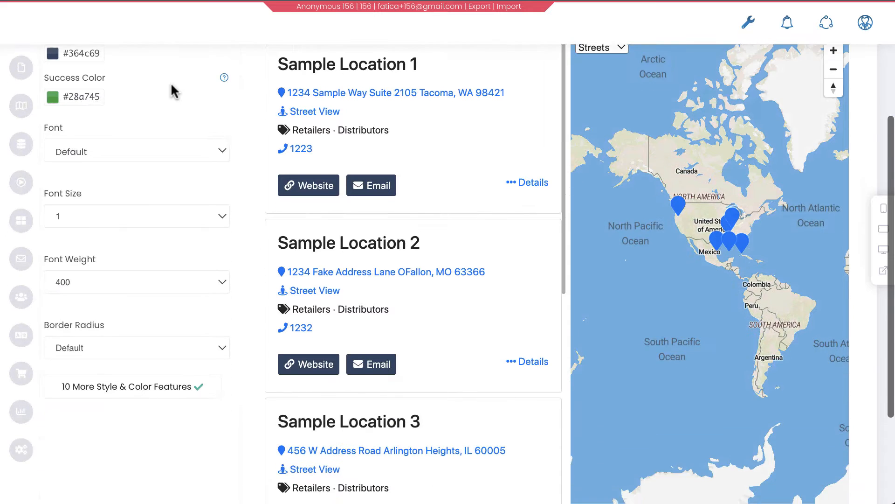
{"action": "scroll", "coordinate": [171, 89], "scroll_direction": "up", "scroll_amount": 3}
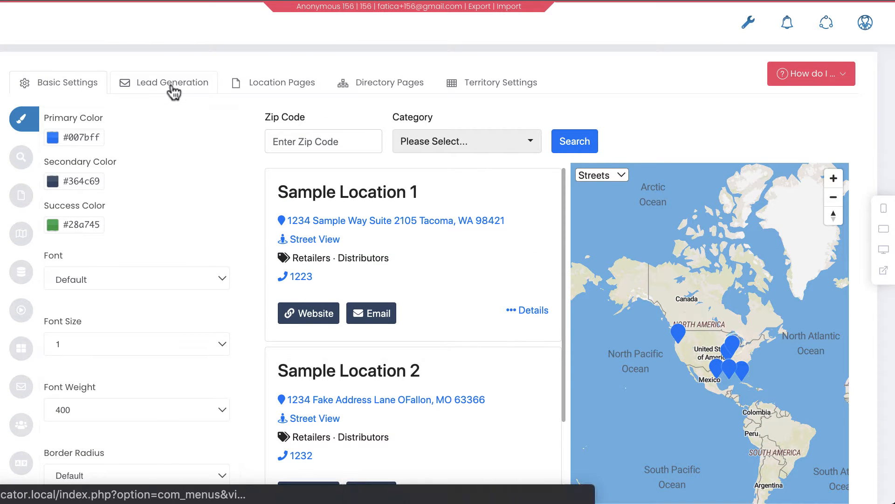
Open the Search Form settings panel of the interface editor
{"action": "left_click", "coordinate": [82, 136]}
{"action": "left_click", "coordinate": [149, 135]}
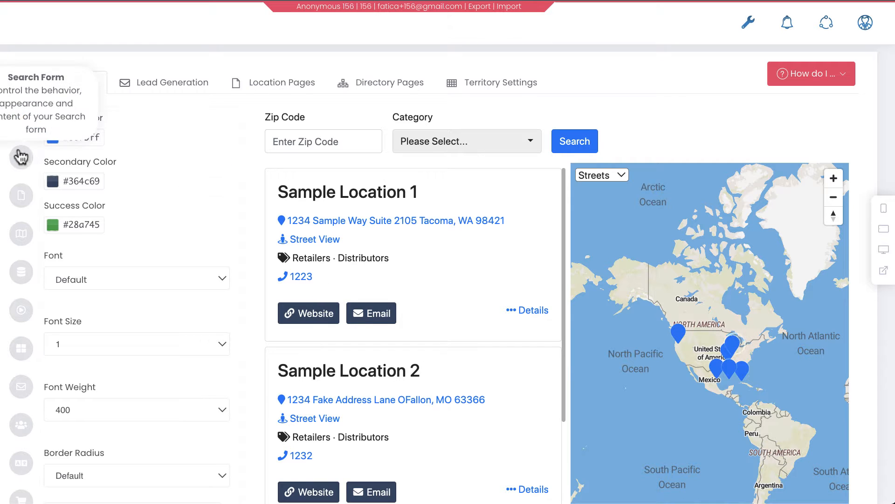
{"action": "left_click", "coordinate": [21, 158]}
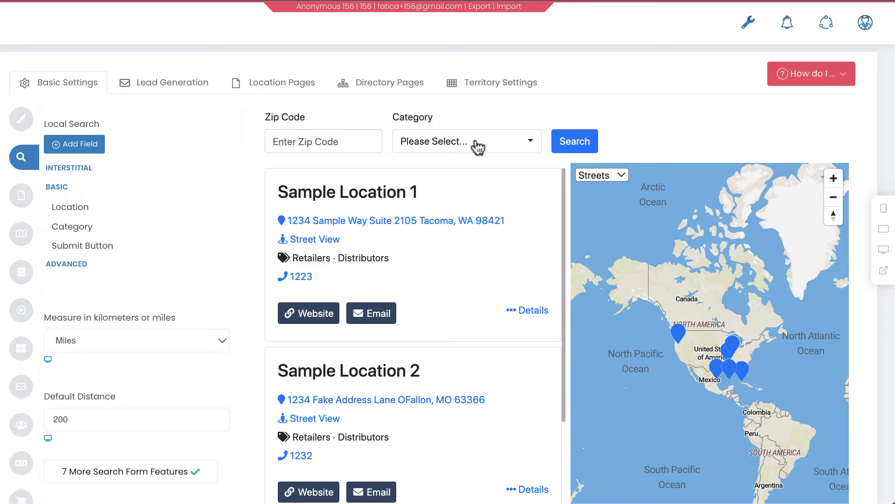
Expand the Location search field's settings in the Basic section
{"action": "left_click", "coordinate": [397, 503]}
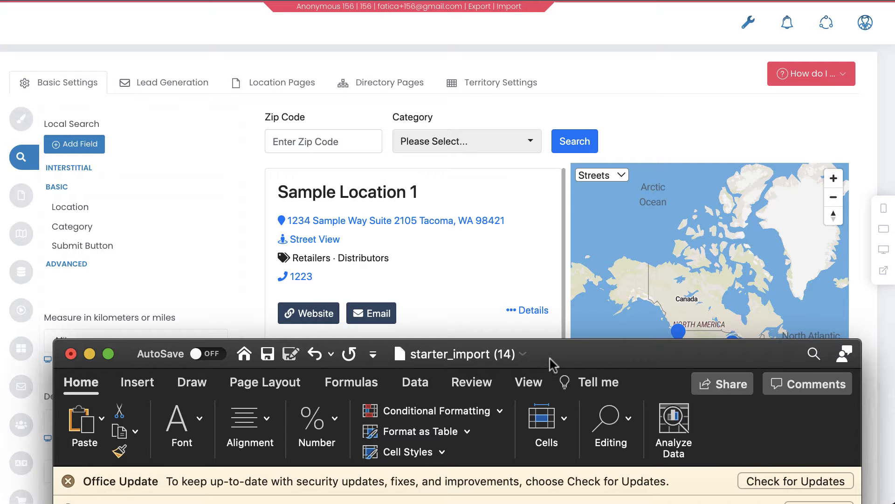
{"action": "left_click_drag", "start_coordinate": [552, 359], "coordinate": [466, 140]}
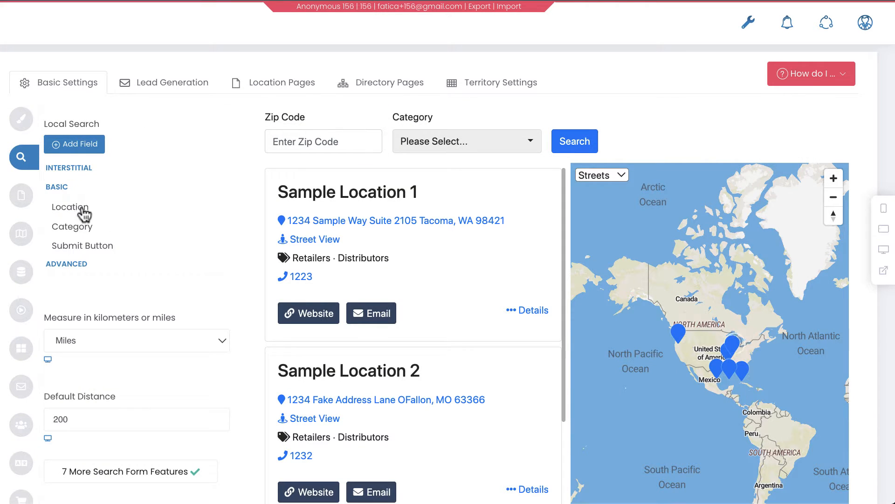
{"action": "left_click", "coordinate": [223, 209]}
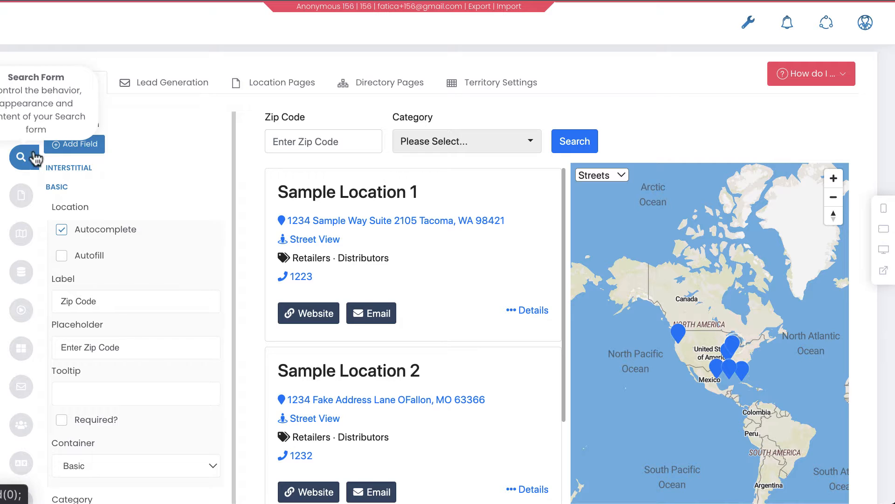
{"action": "mouse_move", "coordinate": [63, 189]}
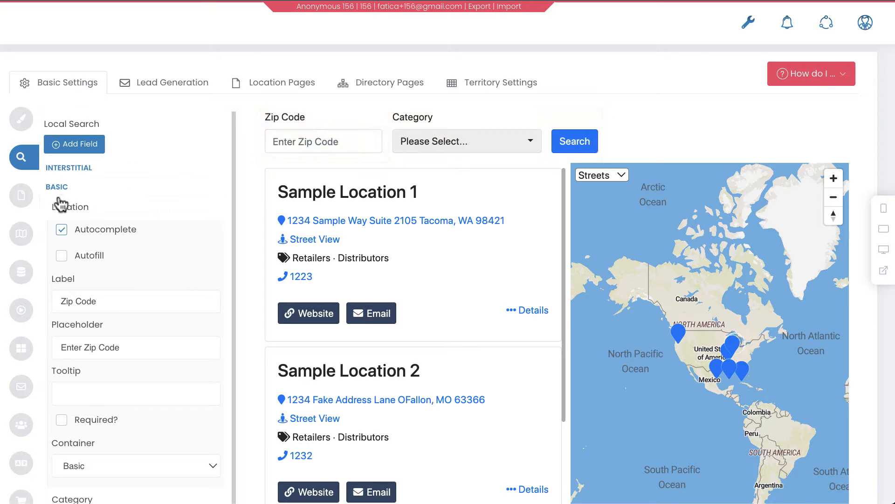
{"action": "mouse_move", "coordinate": [67, 216]}
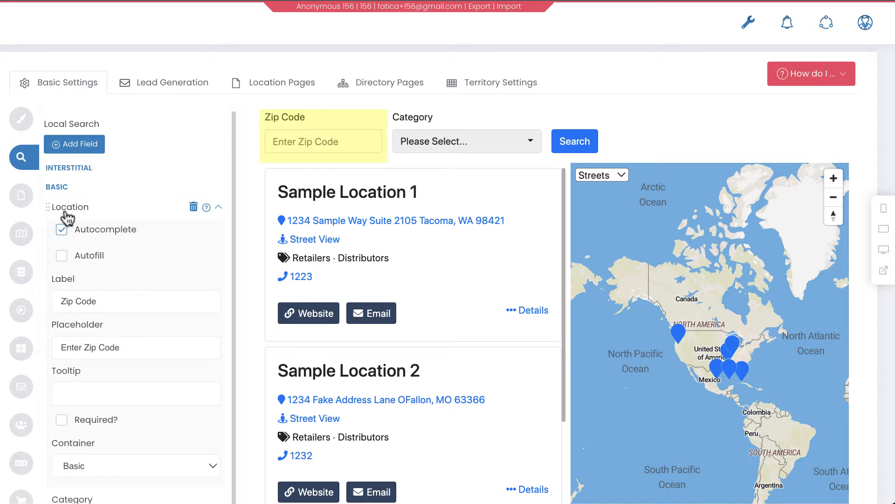
{"action": "left_click", "coordinate": [218, 210]}
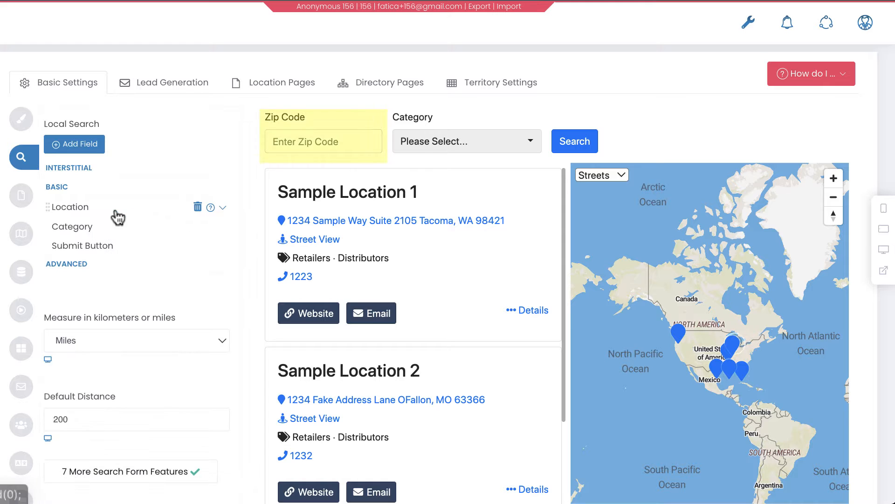
{"action": "left_click", "coordinate": [223, 209]}
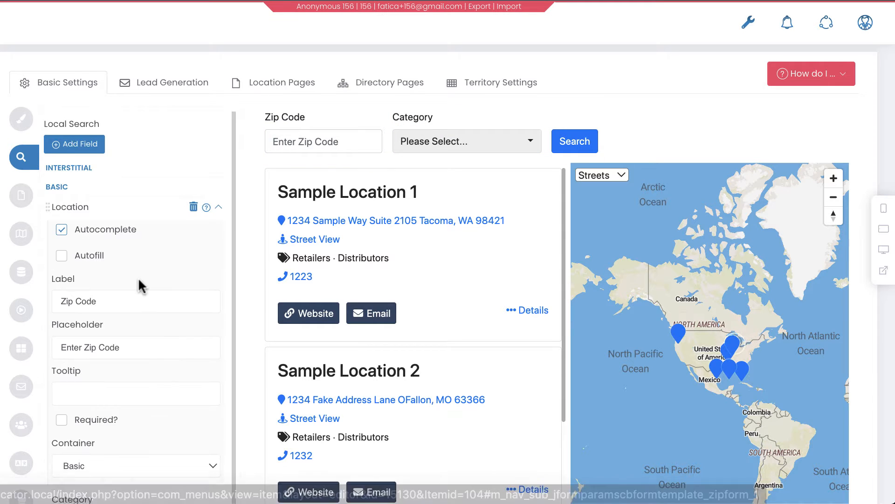
{"action": "scroll", "coordinate": [138, 277], "scroll_direction": "down", "scroll_amount": 1}
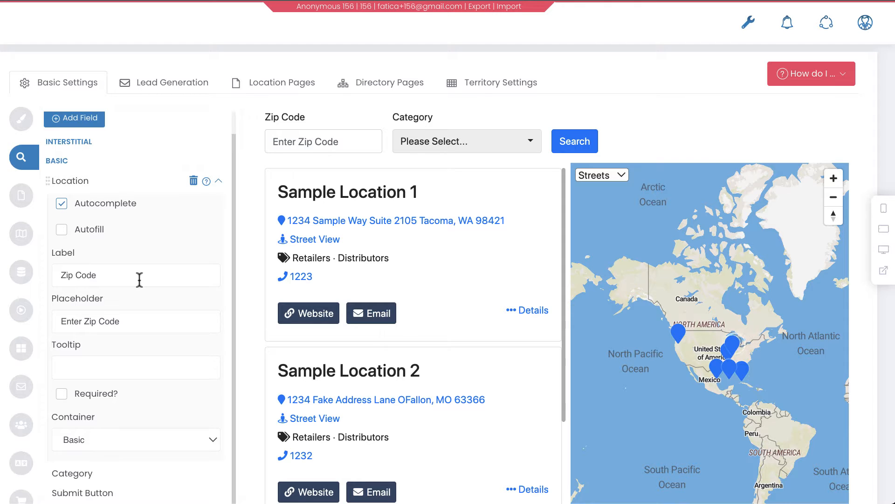
Search the preview for Milwaukee, WI in the zip code field to test the location autocomplete
{"action": "left_click", "coordinate": [293, 144]}
{"action": "type", "text": "M"}
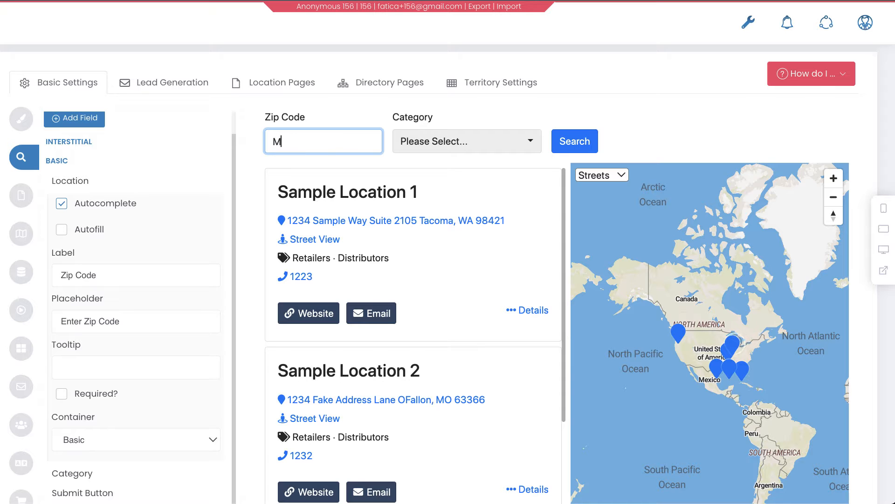
{"action": "type", "text": "ilwaukee, WU"}
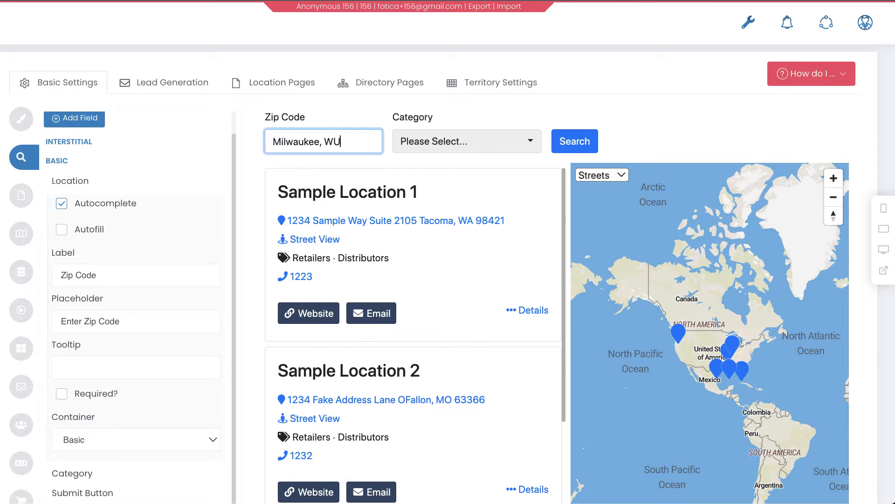
{"action": "key", "text": "BackSpace"}
{"action": "type", "text": "I"}
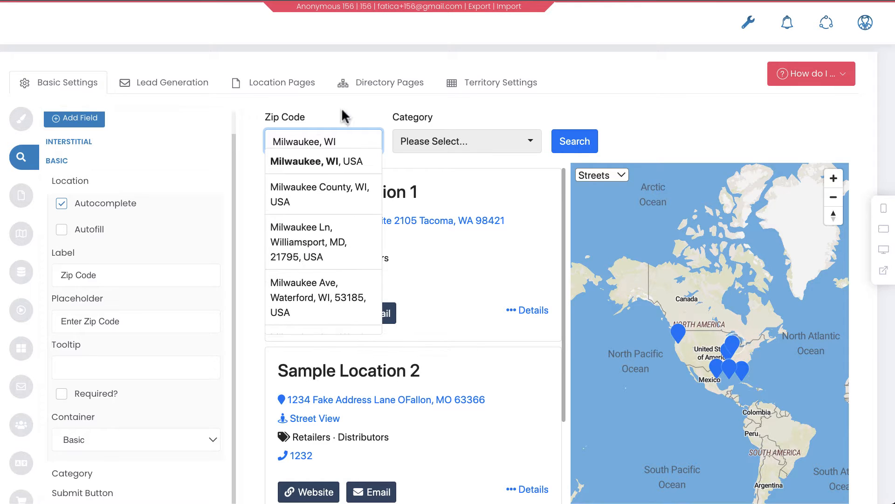
{"action": "left_click", "coordinate": [588, 139]}
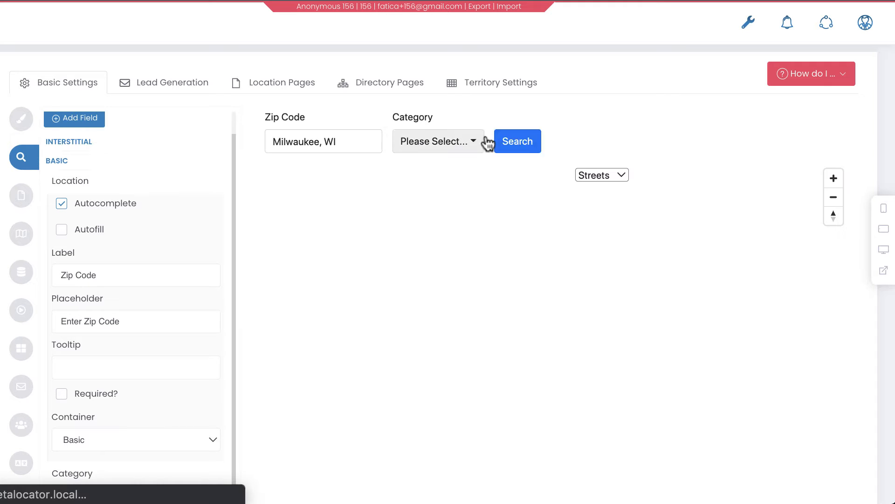
Search the preview for Florida by choosing the Florida, USA suggestion from the autocomplete list
{"action": "left_click", "coordinate": [343, 142]}
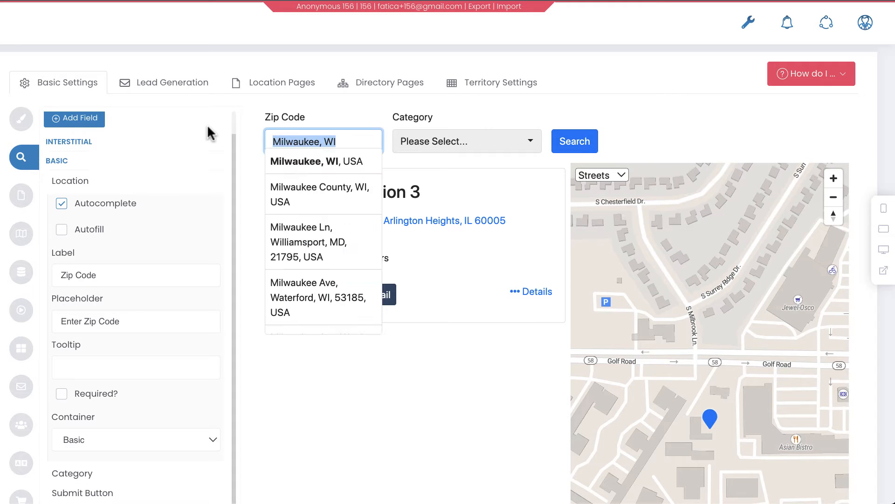
{"action": "type", "text": "FL"}
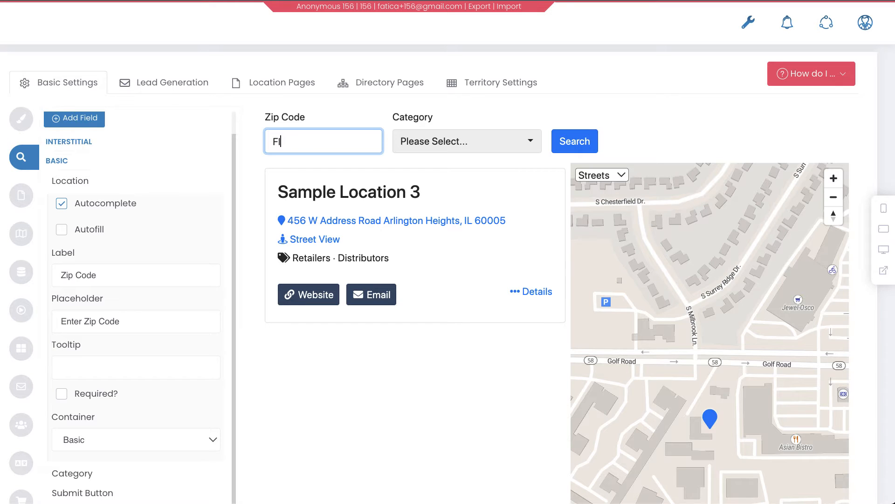
{"action": "type", "text": "or"}
{"action": "left_click", "coordinate": [271, 160]}
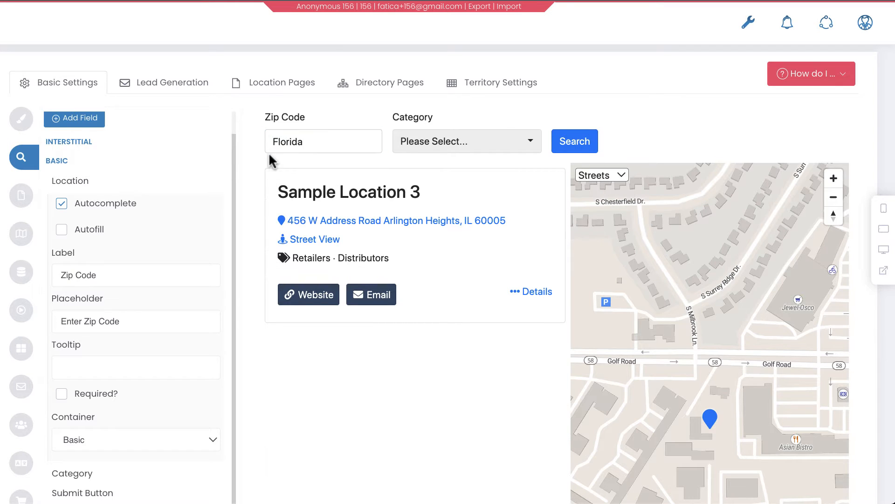
{"action": "left_click", "coordinate": [570, 143]}
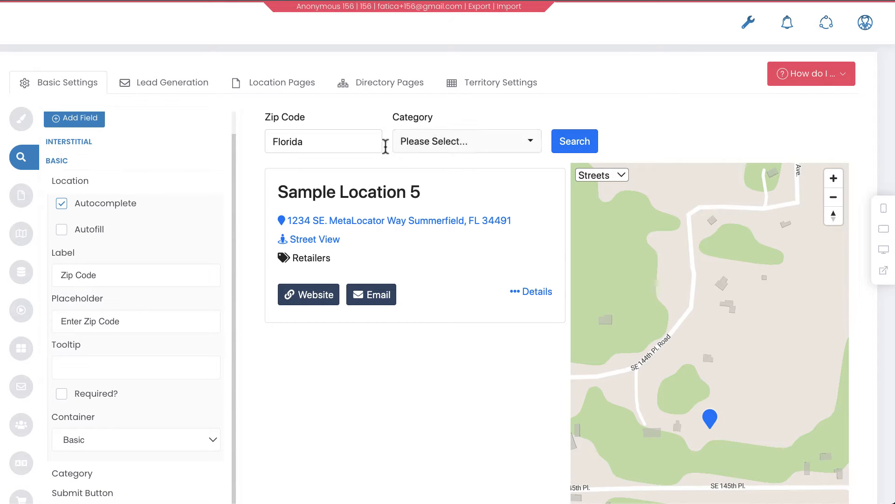
{"action": "left_click", "coordinate": [342, 144]}
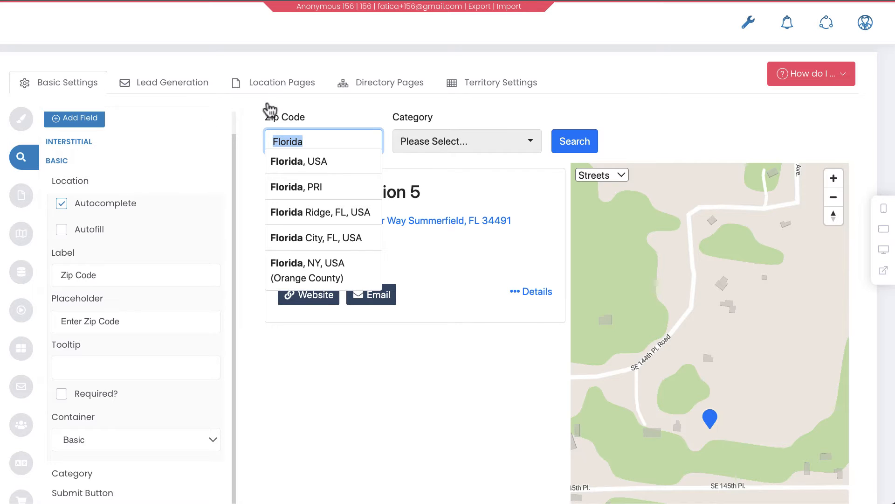
{"action": "left_click", "coordinate": [767, 141]}
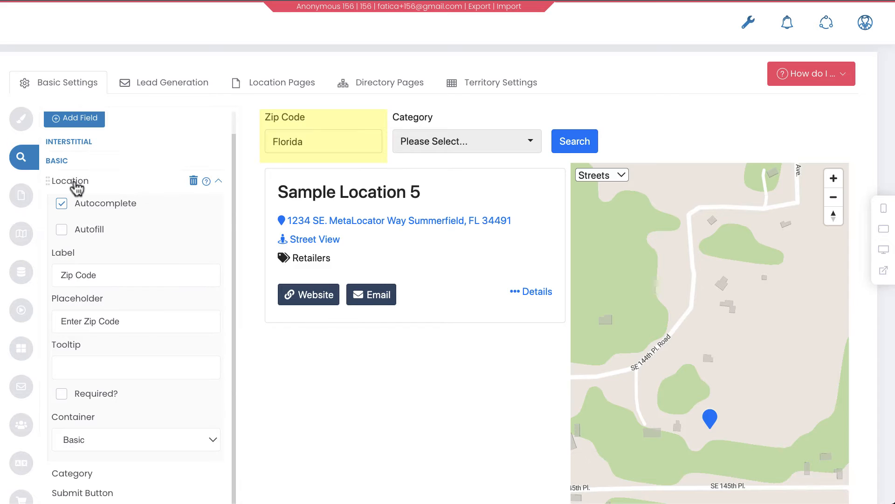
Turn the Location field's Autocomplete option off and back on
{"action": "mouse_move", "coordinate": [57, 210]}
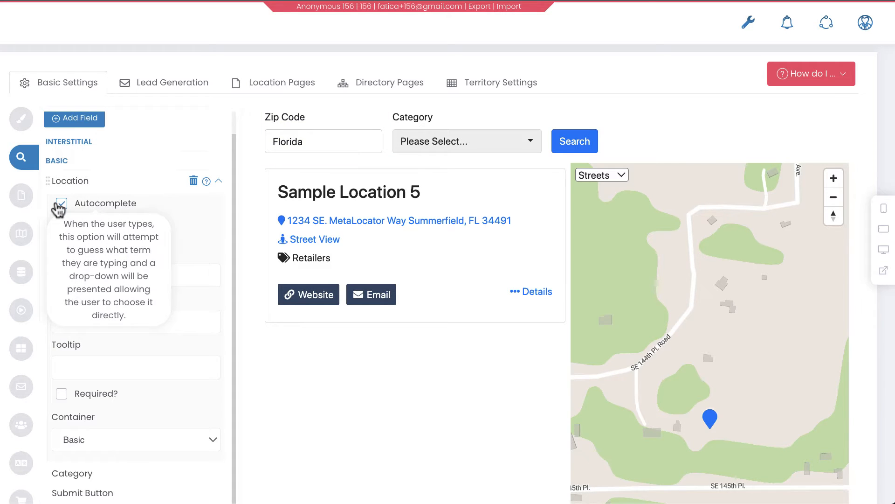
{"action": "left_click", "coordinate": [60, 204]}
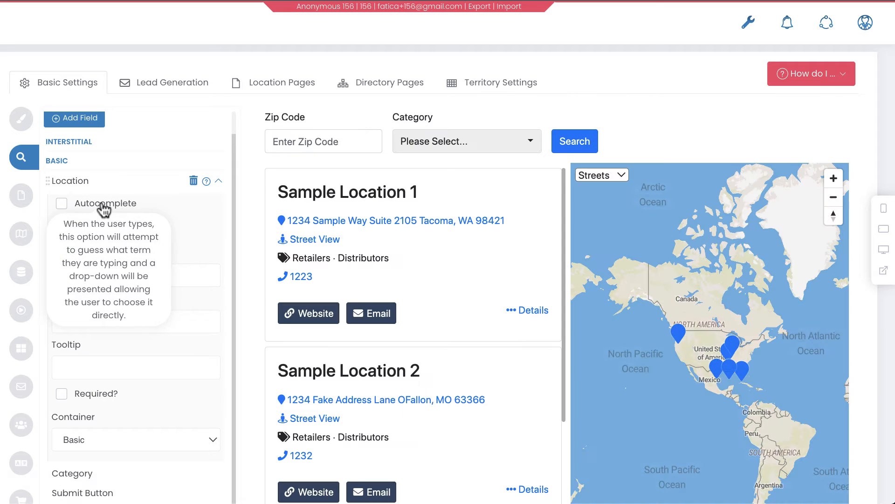
{"action": "left_click", "coordinate": [77, 205]}
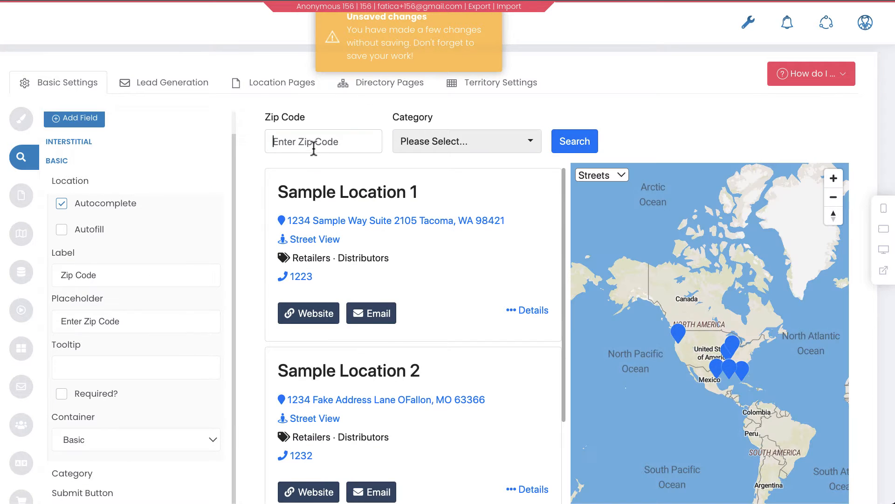
Enter 5321 in the preview's zip code field to test the autocomplete suggestions
{"action": "left_click", "coordinate": [314, 147]}
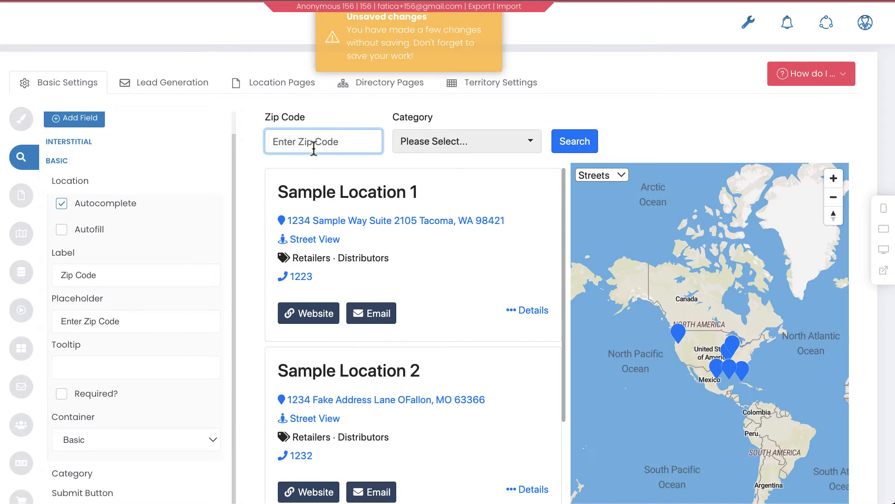
{"action": "type", "text": "5321"}
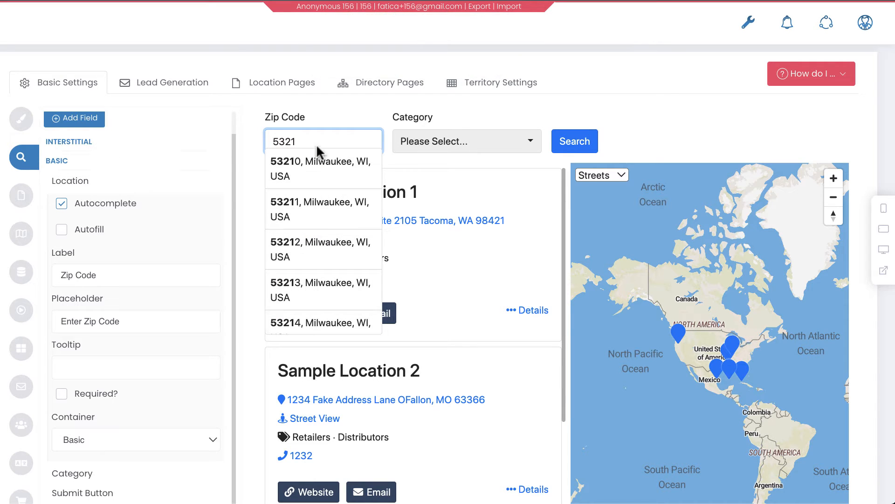
{"action": "left_click", "coordinate": [631, 135]}
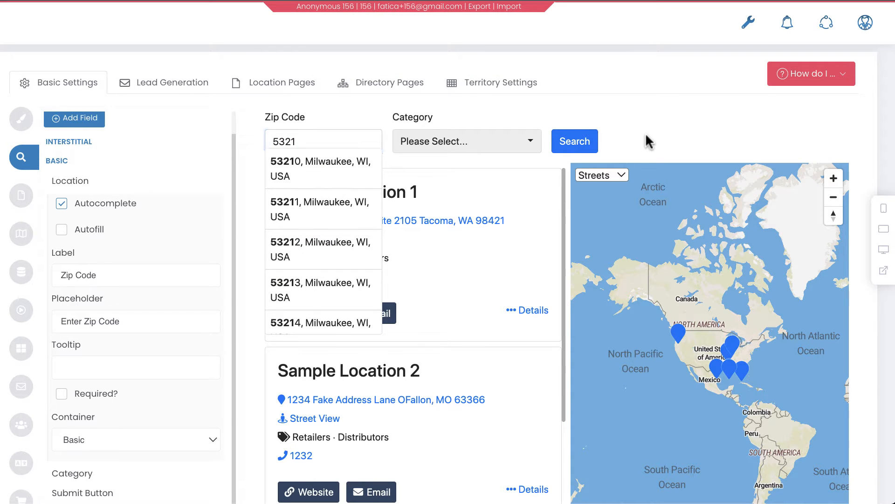
Enable the Autofill option for the Location search field
{"action": "left_click", "coordinate": [83, 242]}
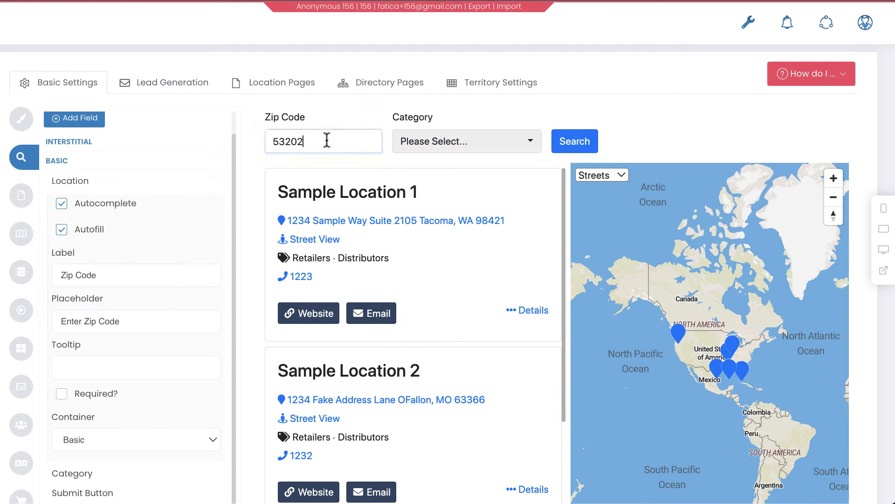
{"action": "left_click_drag", "start_coordinate": [326, 142], "coordinate": [252, 140]}
{"action": "left_click", "coordinate": [318, 117]}
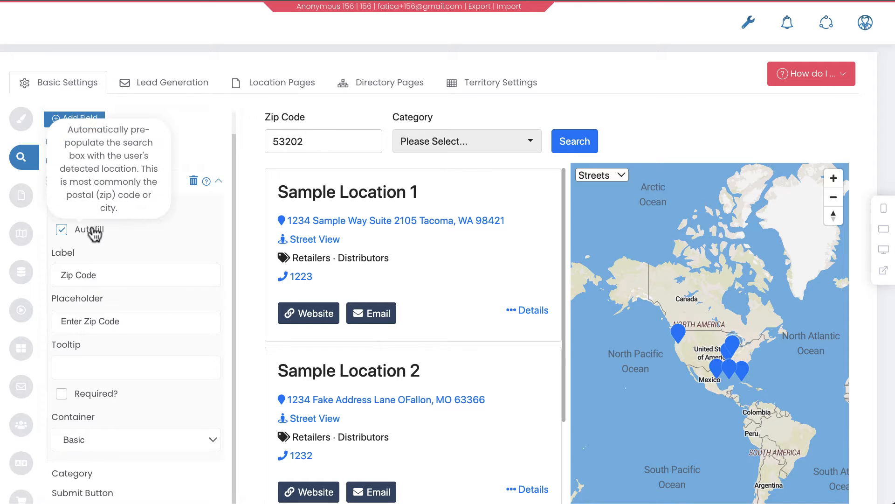
Enter 53211 in the preview's zip code field to test the autocomplete with autofill on
{"action": "mouse_move", "coordinate": [79, 205]}
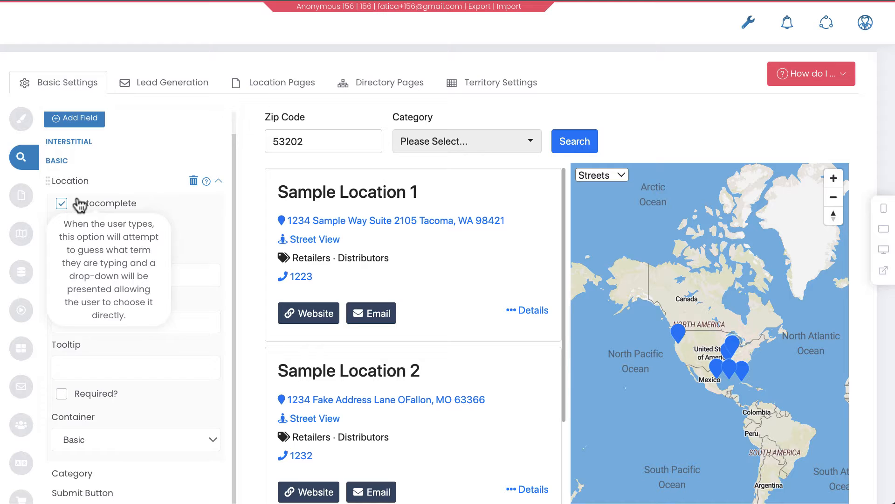
{"action": "left_click_drag", "start_coordinate": [320, 142], "coordinate": [261, 137]}
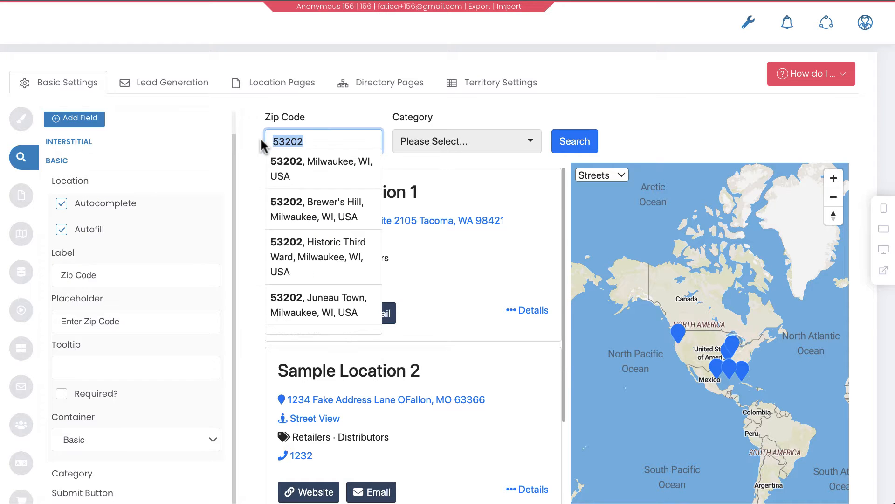
{"action": "type", "text": "53211"}
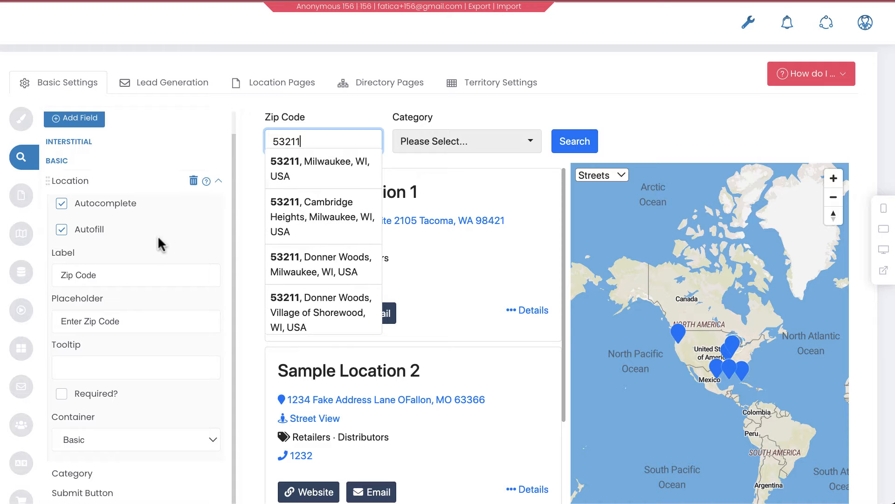
{"action": "mouse_move", "coordinate": [86, 240]}
{"action": "left_click_drag", "start_coordinate": [356, 144], "coordinate": [235, 141]}
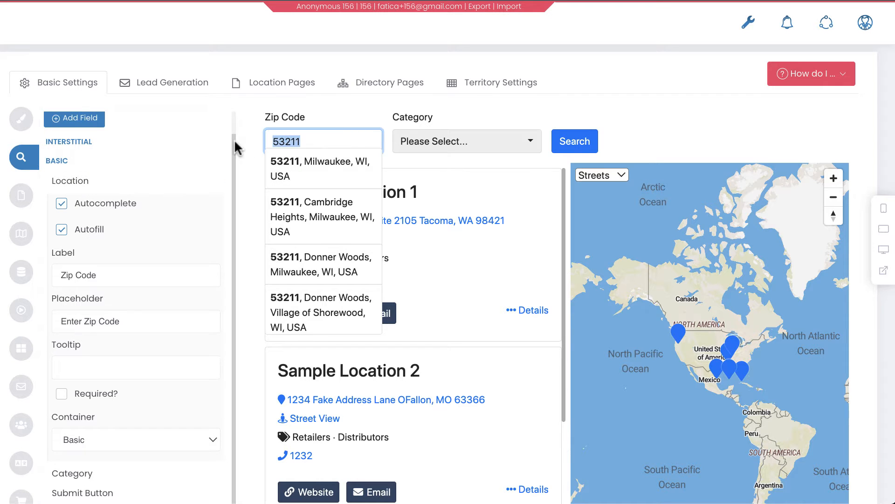
{"action": "left_click", "coordinate": [680, 125]}
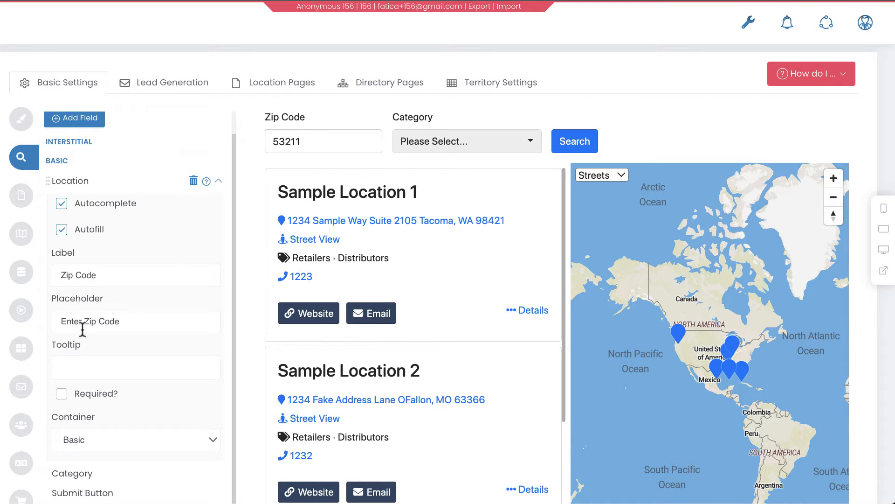
Change the Location field's label to Postal Code
{"action": "scroll", "coordinate": [163, 357], "scroll_direction": "down", "scroll_amount": 1}
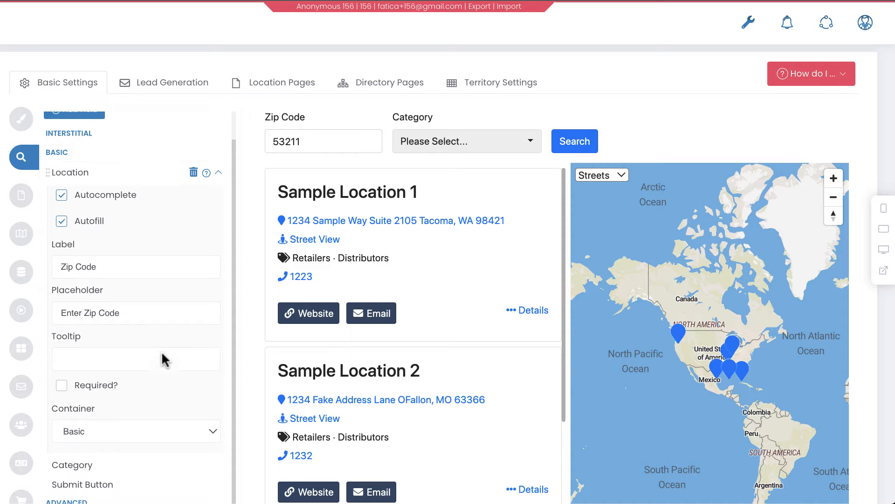
{"action": "scroll", "coordinate": [137, 253], "scroll_direction": "down", "scroll_amount": 1}
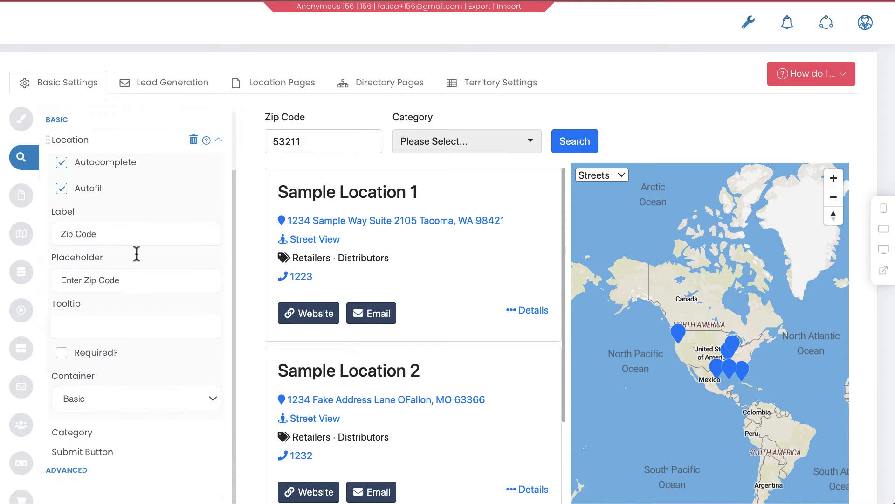
{"action": "scroll", "coordinate": [137, 253], "scroll_direction": "up", "scroll_amount": 3}
{"action": "scroll", "coordinate": [139, 259], "scroll_direction": "down", "scroll_amount": 2}
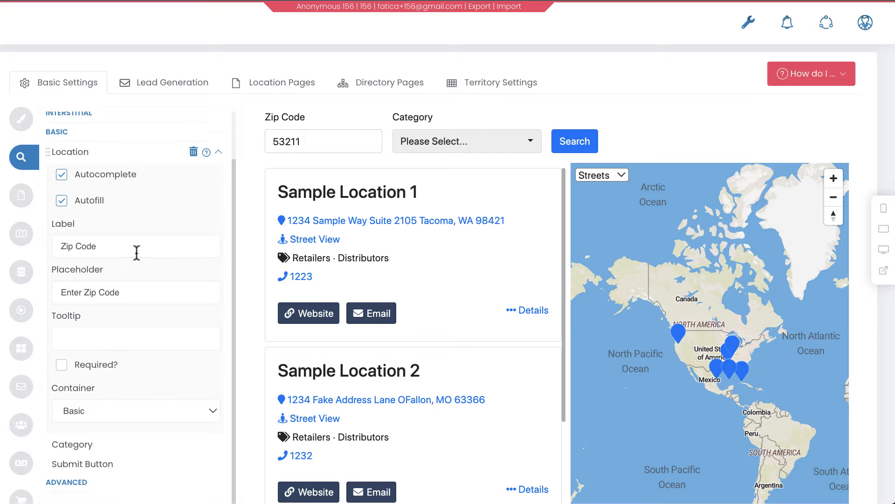
{"action": "left_click_drag", "start_coordinate": [135, 254], "coordinate": [46, 244]}
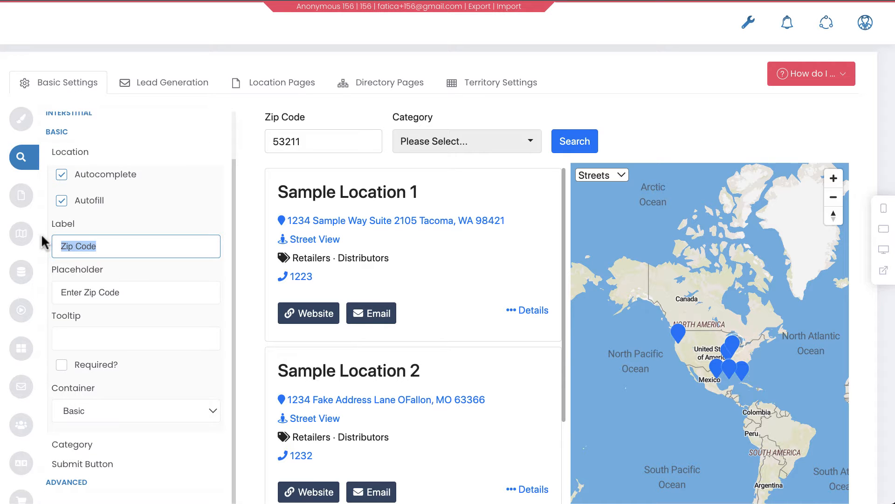
{"action": "type", "text": "Postal"}
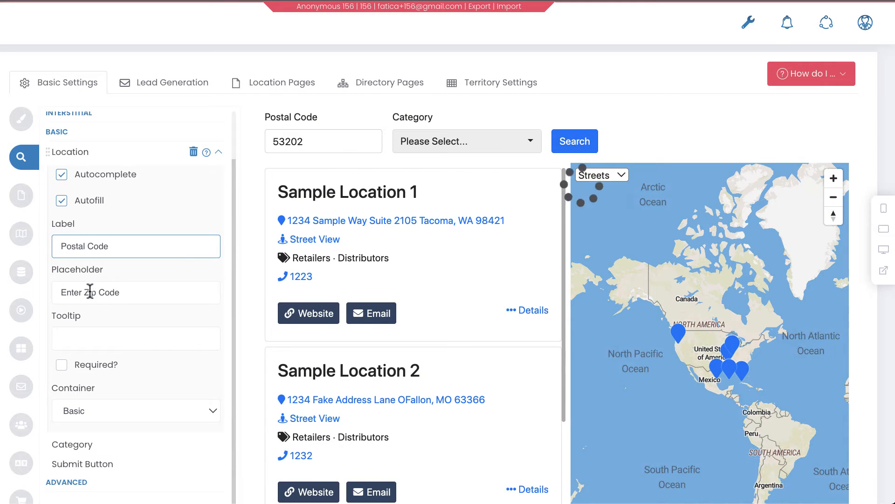
Change the Location field's placeholder to Enter Postal Code
{"action": "double_click", "coordinate": [90, 292]}
{"action": "type", "text": "Postal"}
{"action": "left_click", "coordinate": [121, 337]}
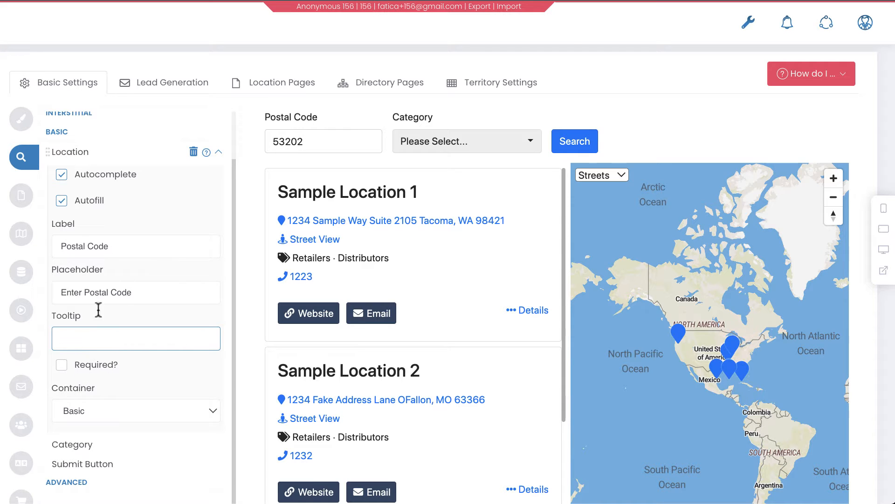
Turn the Location field's Required option on and back off
{"action": "left_click", "coordinate": [104, 370]}
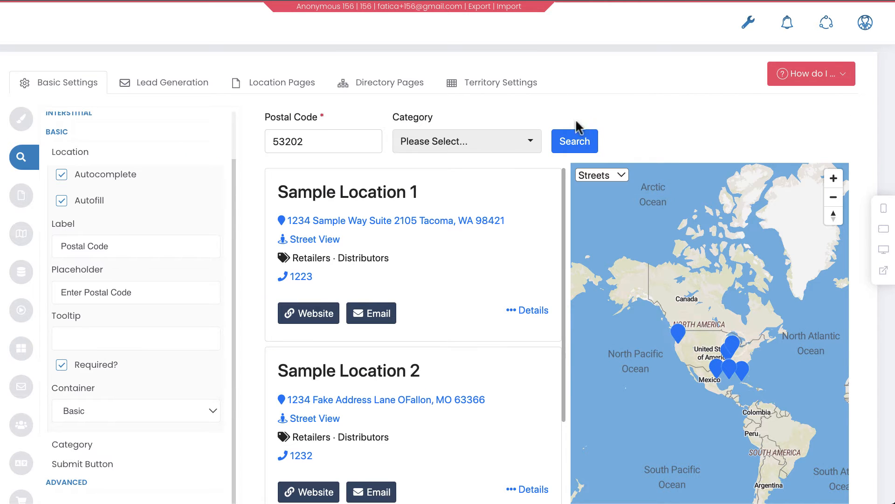
{"action": "left_click", "coordinate": [62, 365]}
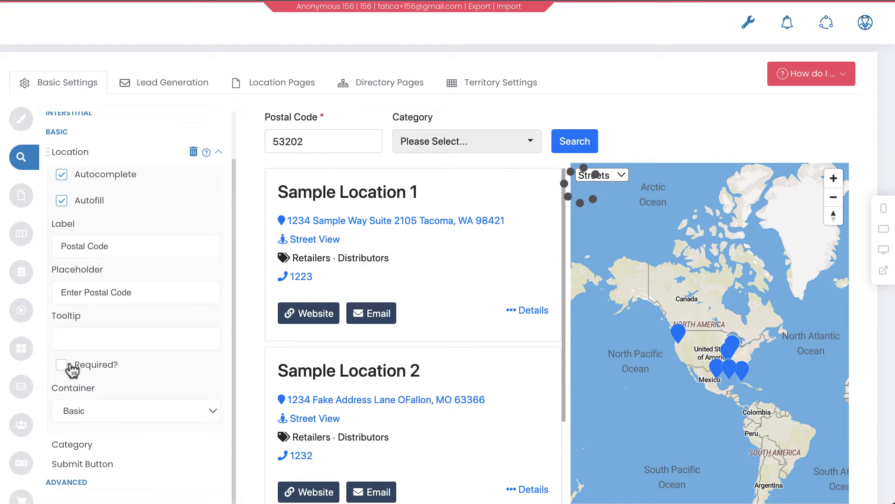
{"action": "scroll", "coordinate": [72, 370], "scroll_direction": "down", "scroll_amount": 1}
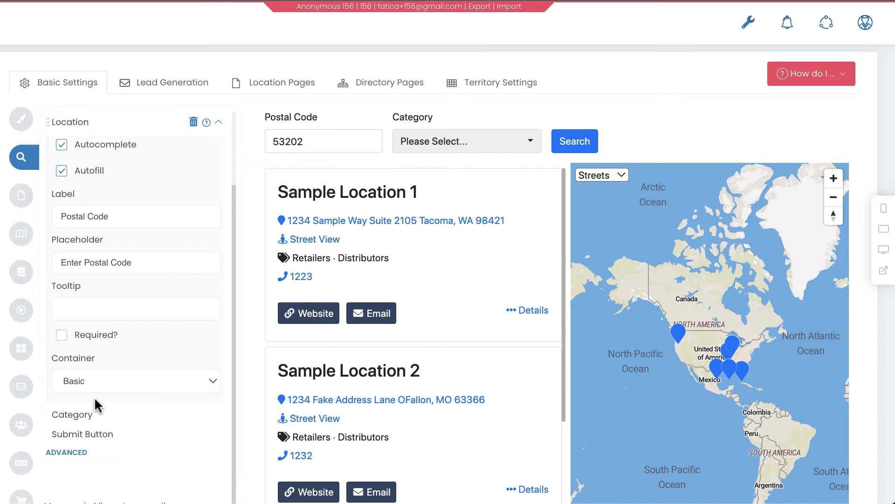
{"action": "scroll", "coordinate": [96, 405], "scroll_direction": "up", "scroll_amount": 3}
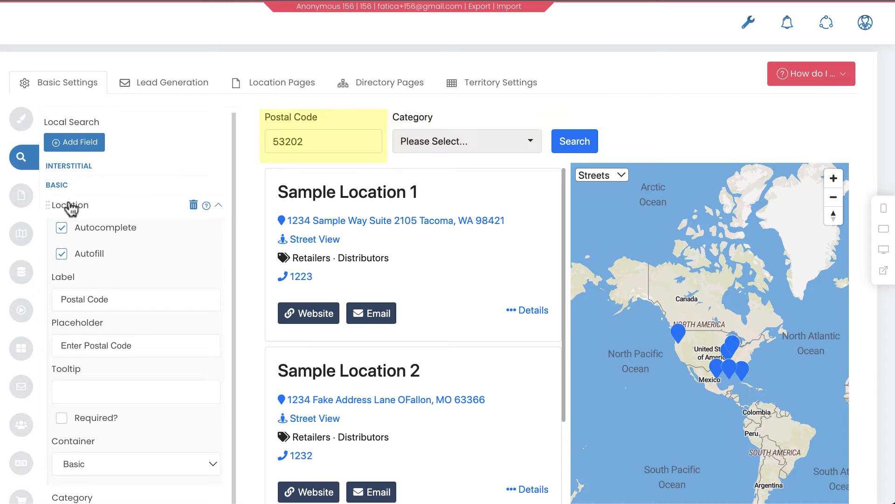
Collapse the Location field settings and move the Category field into the Advanced section
{"action": "left_click", "coordinate": [217, 206]}
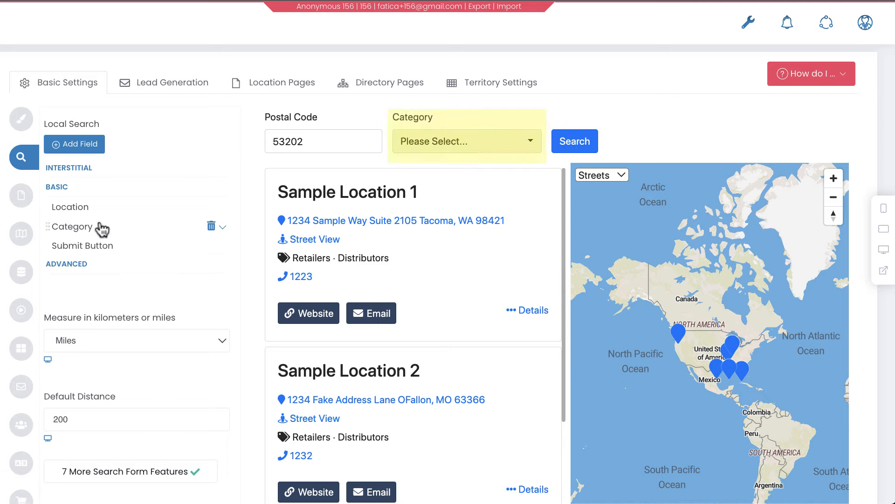
{"action": "left_click_drag", "start_coordinate": [100, 228], "coordinate": [114, 284]}
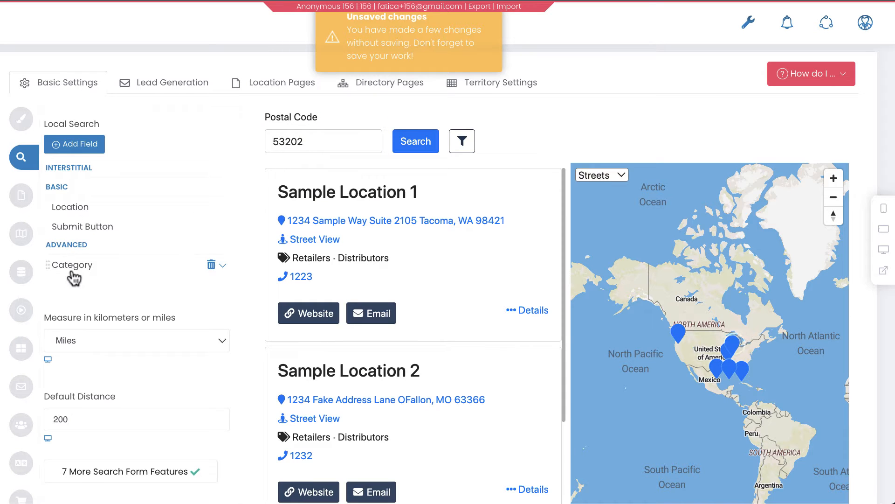
Toggle the advanced search filters in the preview and open the Category dropdown to review its options
{"action": "left_click", "coordinate": [475, 146]}
{"action": "left_click", "coordinate": [474, 146]}
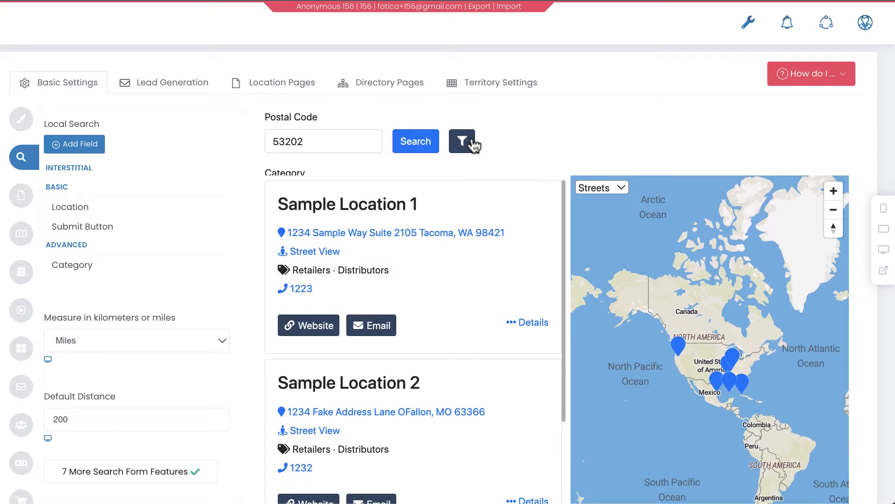
{"action": "left_click", "coordinate": [474, 146]}
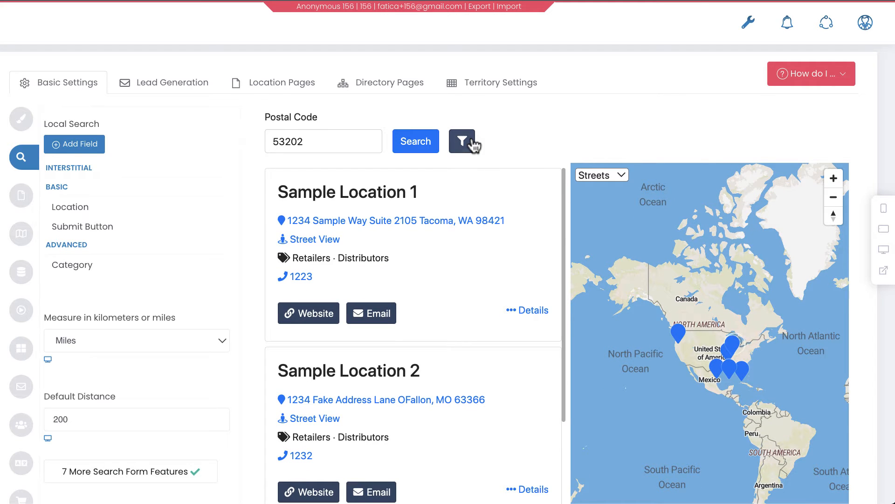
{"action": "left_click", "coordinate": [475, 146]}
{"action": "left_click", "coordinate": [474, 146]}
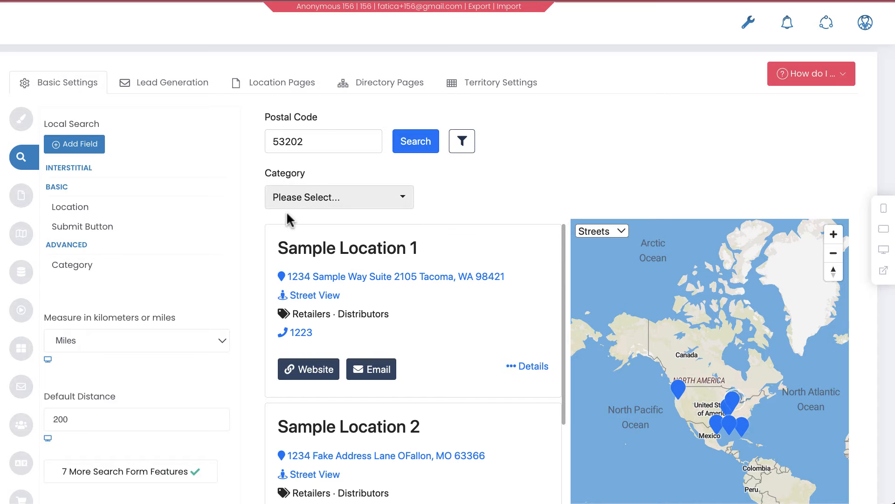
{"action": "left_click", "coordinate": [311, 204]}
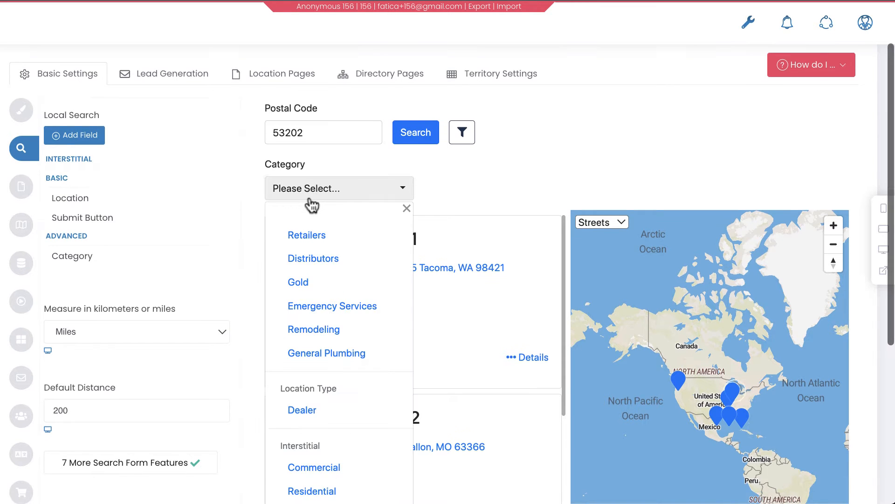
{"action": "left_click", "coordinate": [450, 192]}
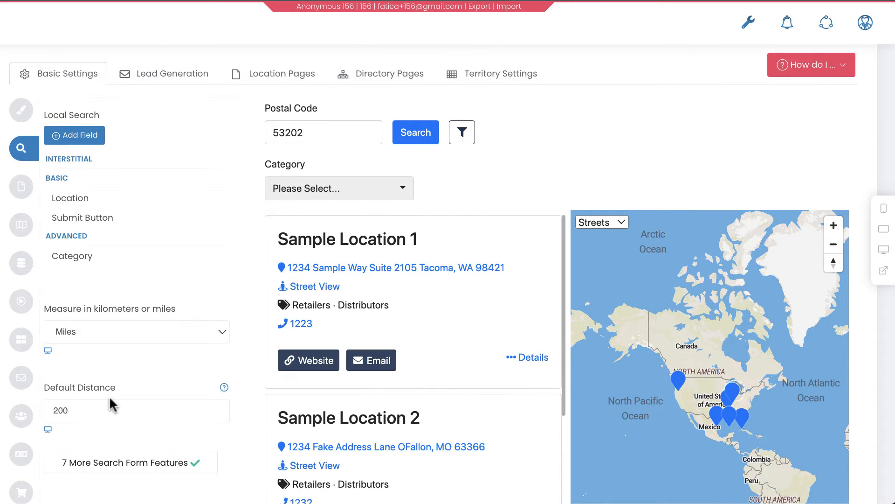
Review the FavoriteColor and category columns in the starter_import spreadsheet
{"action": "scroll", "coordinate": [110, 400], "scroll_direction": "up", "scroll_amount": 2}
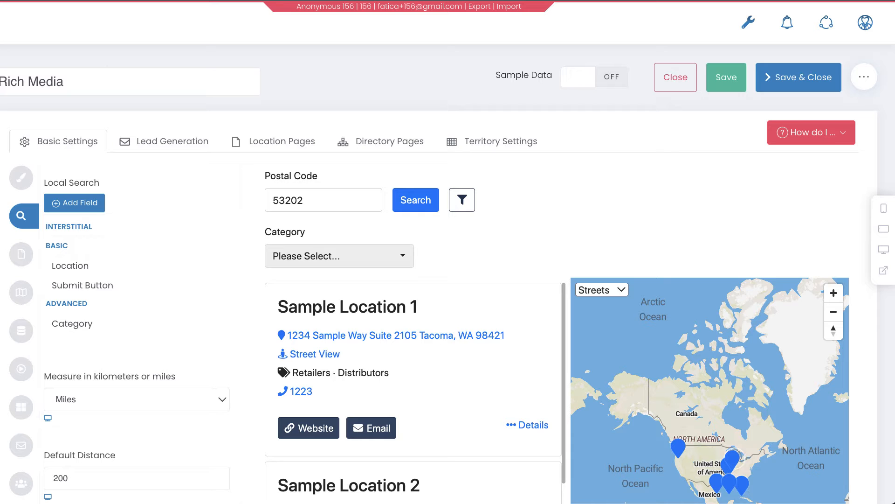
{"action": "left_click_drag", "start_coordinate": [504, 499], "coordinate": [500, 124]}
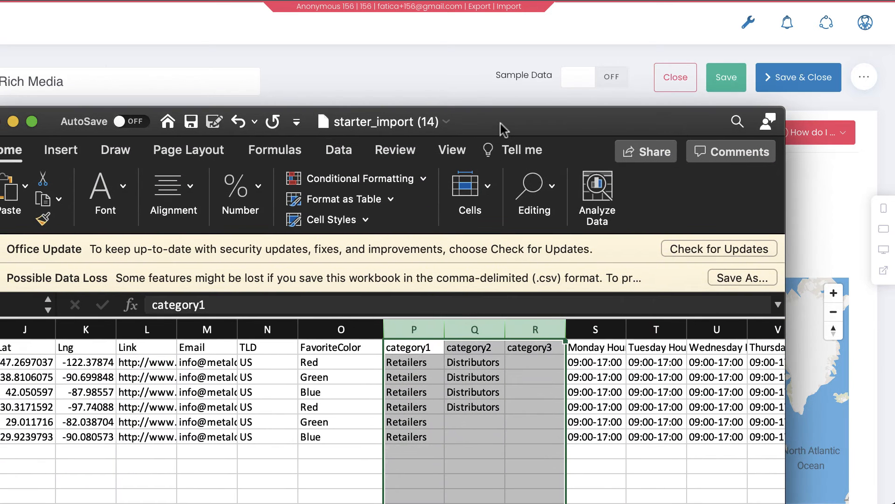
{"action": "left_click", "coordinate": [339, 330], "text": "shift"}
{"action": "left_click_drag", "start_coordinate": [530, 123], "coordinate": [532, 503]}
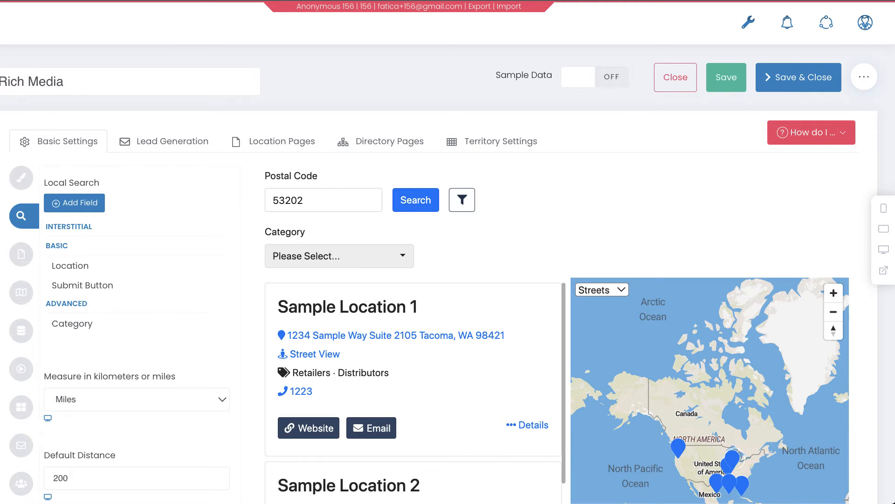
Add the FavoriteColor field to the Basic container of the search form
{"action": "left_click", "coordinate": [88, 206]}
{"action": "left_click", "coordinate": [194, 110]}
{"action": "type", "text": "favo"}
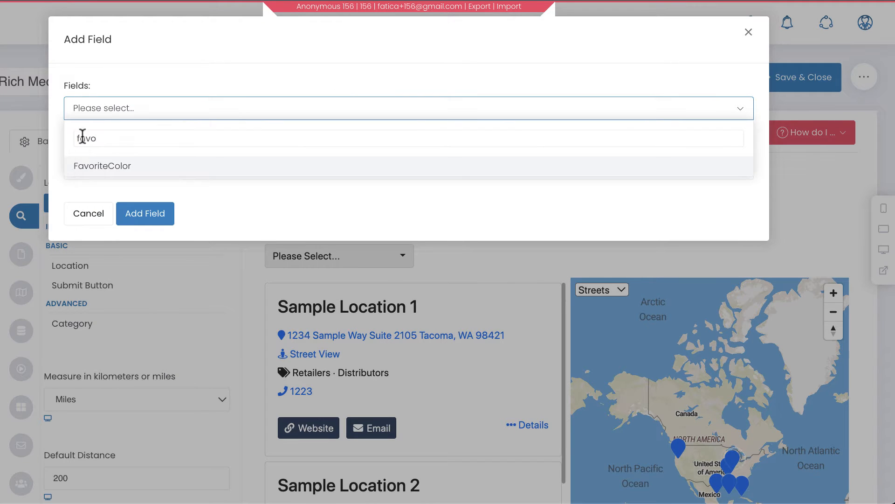
{"action": "left_click", "coordinate": [93, 167]}
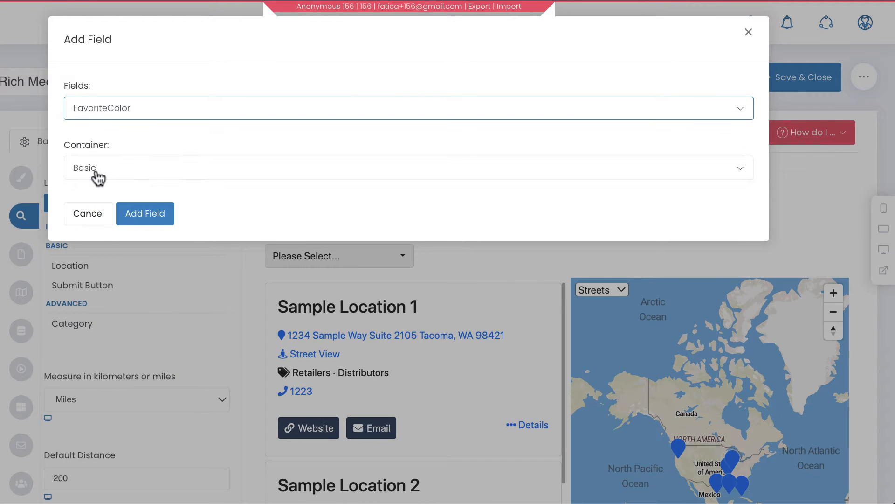
{"action": "left_click", "coordinate": [161, 213]}
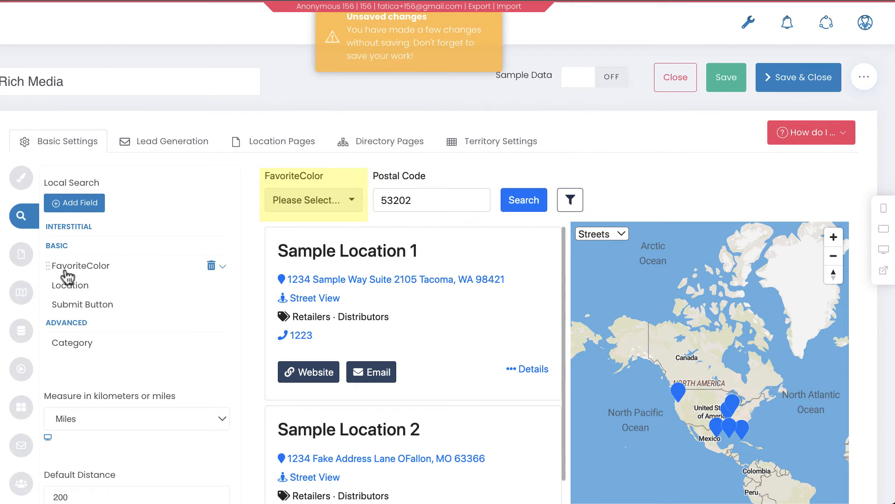
Test the preview search by filtering FavoriteColor to Blue with postal code 53202
{"action": "left_click", "coordinate": [284, 199]}
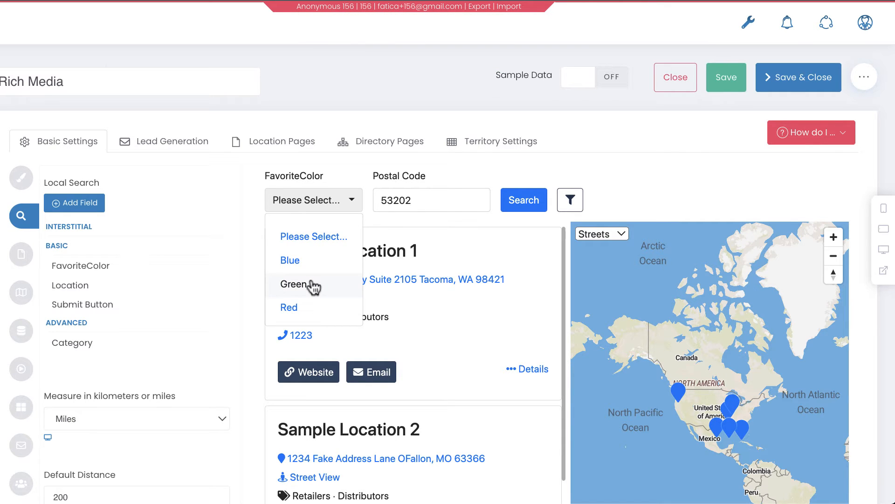
{"action": "left_click_drag", "start_coordinate": [475, 503], "coordinate": [440, 142]}
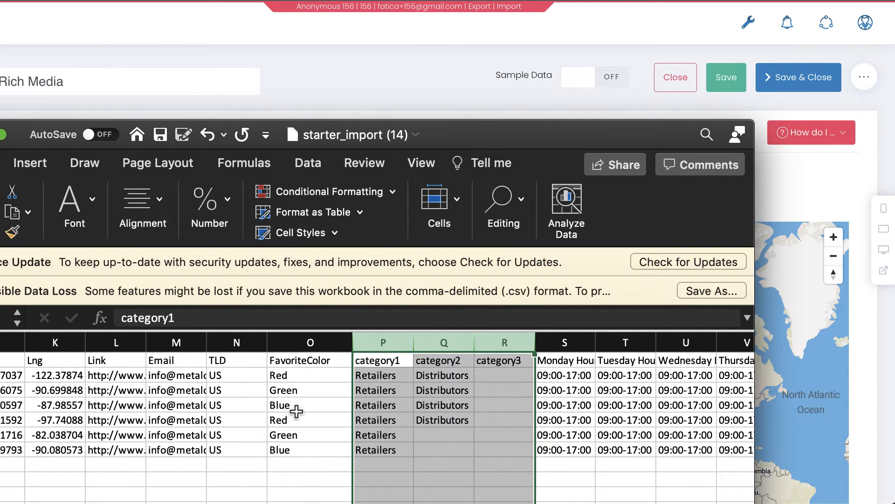
{"action": "left_click_drag", "start_coordinate": [488, 131], "coordinate": [518, 503]}
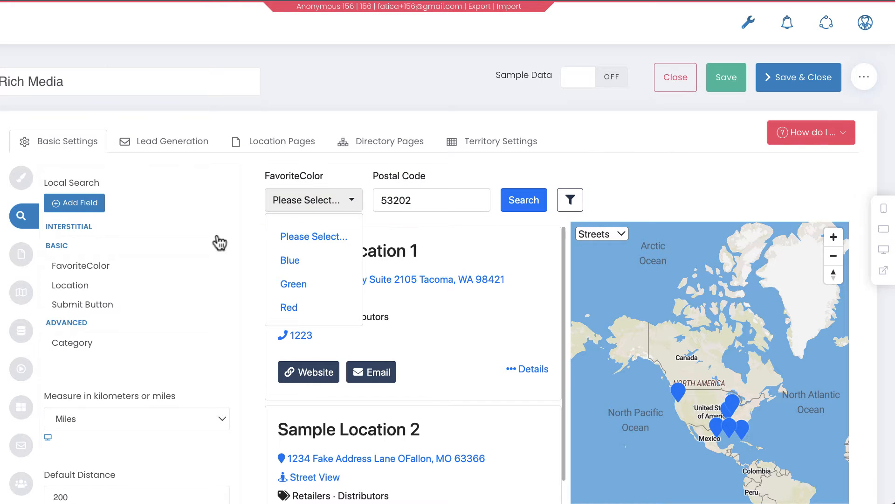
{"action": "left_click", "coordinate": [288, 261]}
{"action": "left_click", "coordinate": [520, 205]}
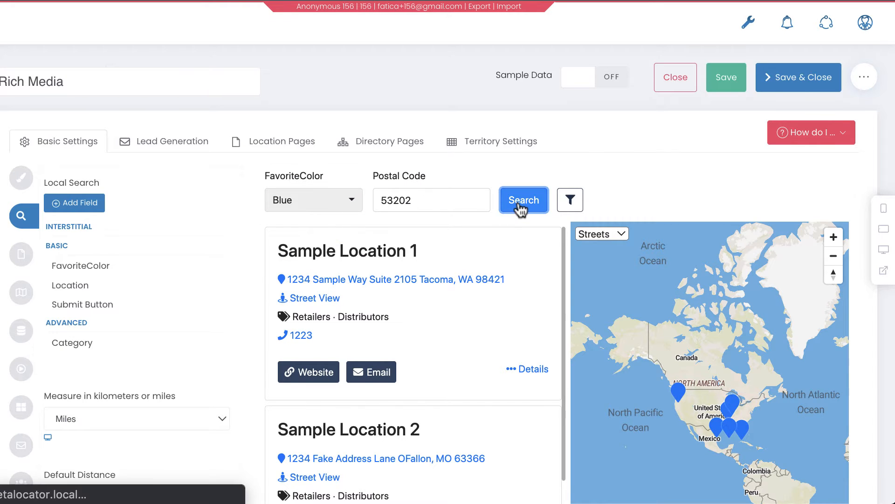
{"action": "double_click", "coordinate": [415, 201]}
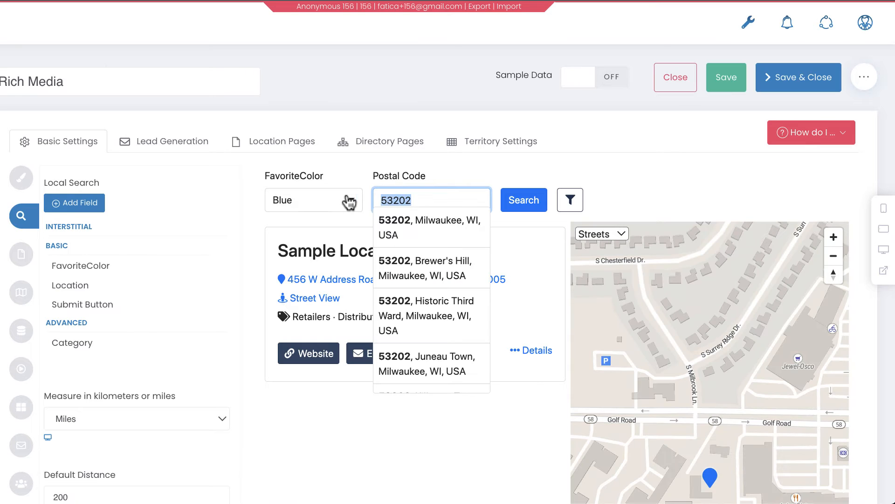
{"action": "key", "text": "BackSpace"}
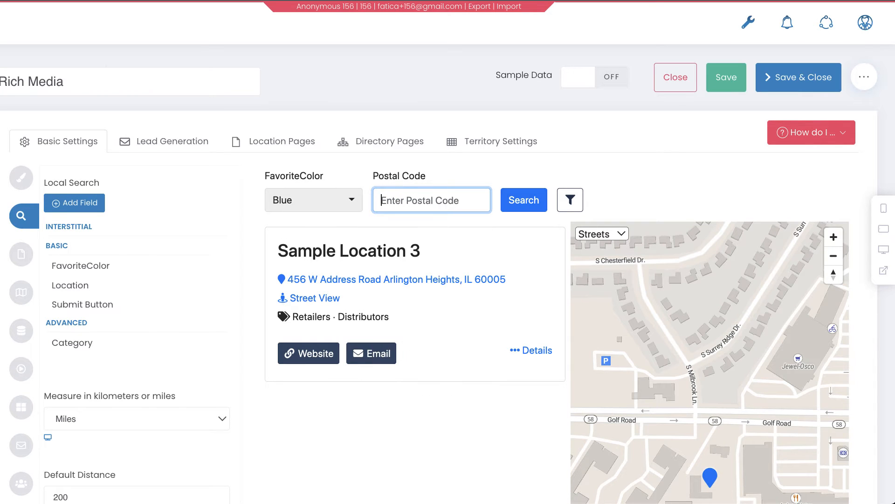
{"action": "left_click", "coordinate": [526, 202]}
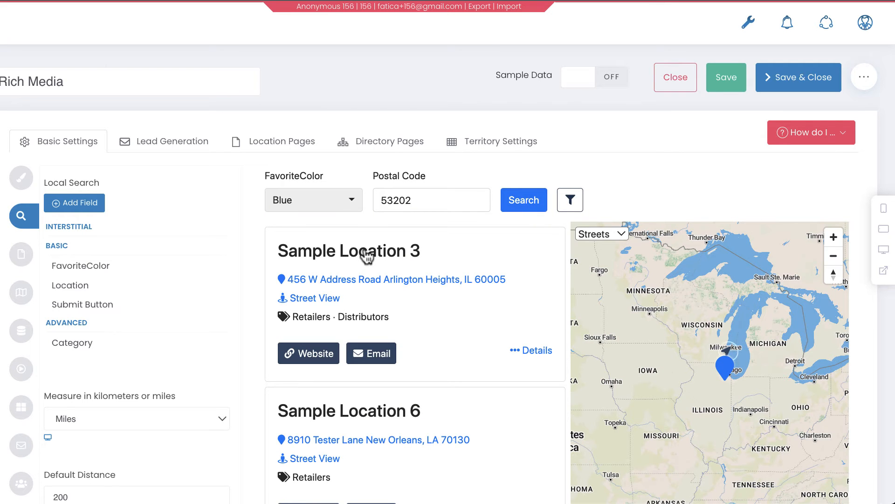
Expand and collapse the Location field's settings
{"action": "scroll", "coordinate": [394, 414], "scroll_direction": "down", "scroll_amount": 3}
{"action": "scroll", "coordinate": [392, 413], "scroll_direction": "up", "scroll_amount": 3}
{"action": "scroll", "coordinate": [439, 238], "scroll_direction": "down", "scroll_amount": 1}
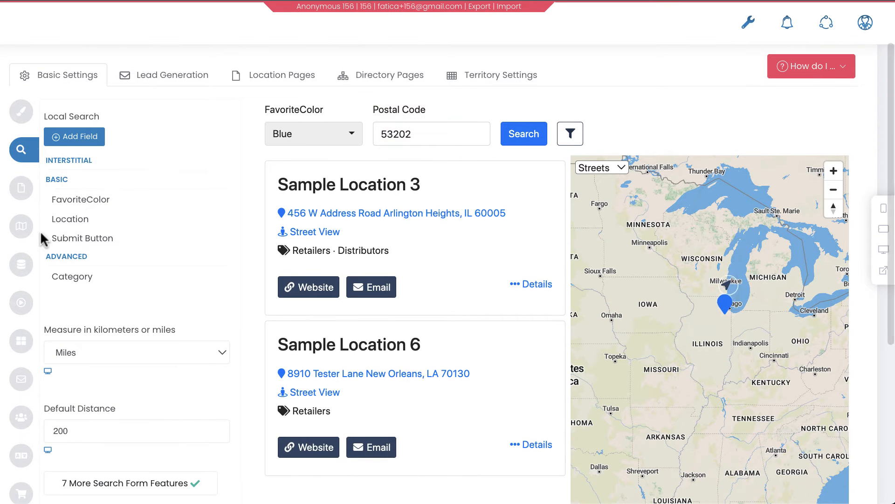
{"action": "left_click_drag", "start_coordinate": [455, 133], "coordinate": [368, 132]}
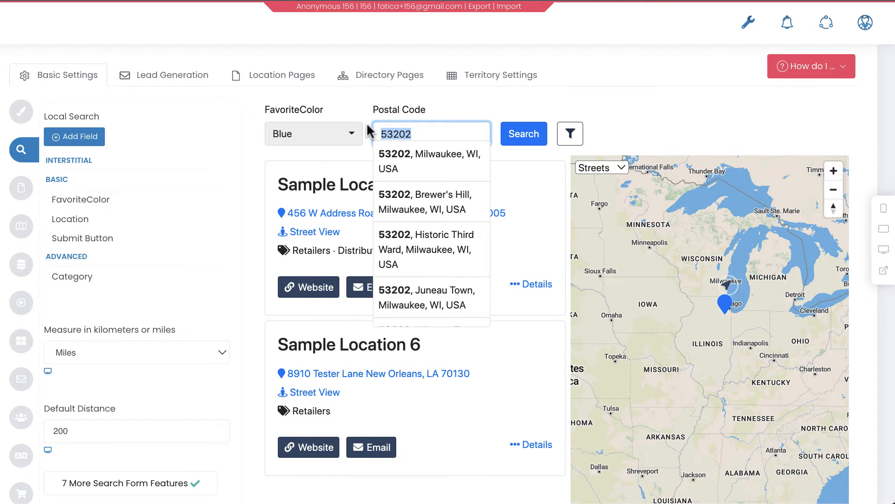
{"action": "left_click", "coordinate": [231, 112]}
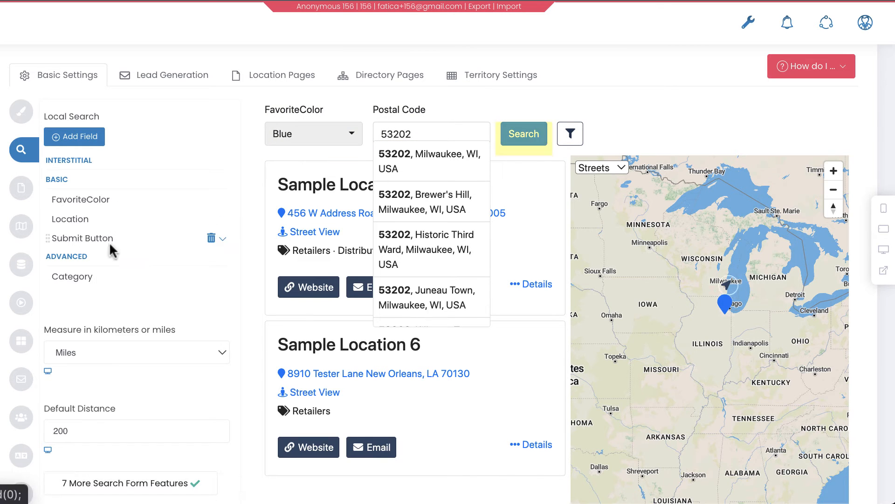
{"action": "left_click", "coordinate": [109, 219]}
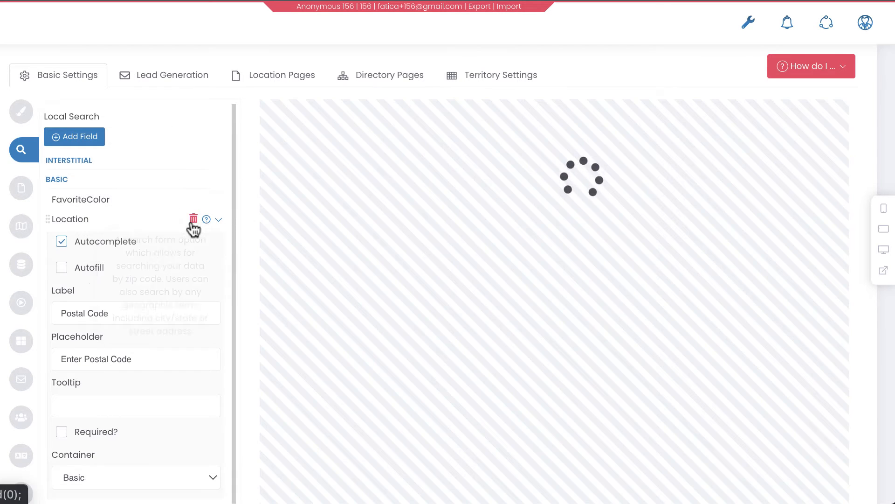
{"action": "left_click", "coordinate": [214, 222]}
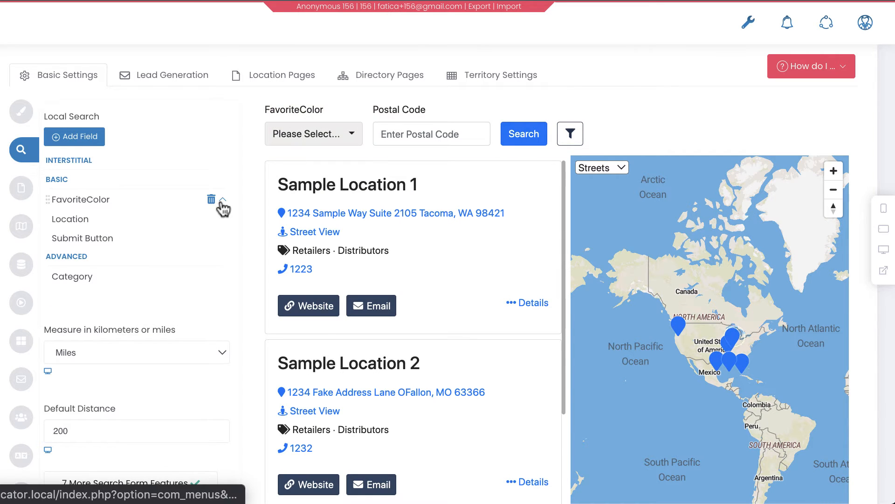
Expand the FavoriteColor field settings and review its Display Type and Data Source options
{"action": "left_click", "coordinate": [221, 201]}
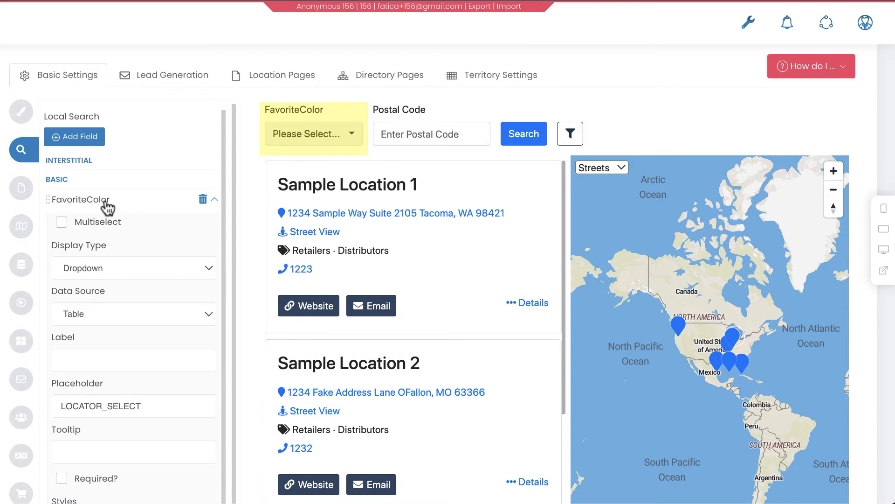
{"action": "scroll", "coordinate": [139, 190], "scroll_direction": "down", "scroll_amount": 1}
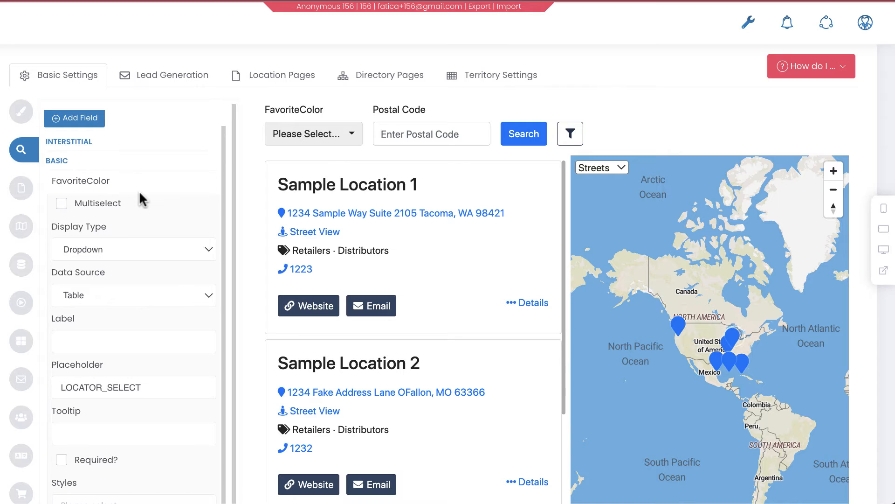
{"action": "scroll", "coordinate": [89, 256], "scroll_direction": "down", "scroll_amount": 1}
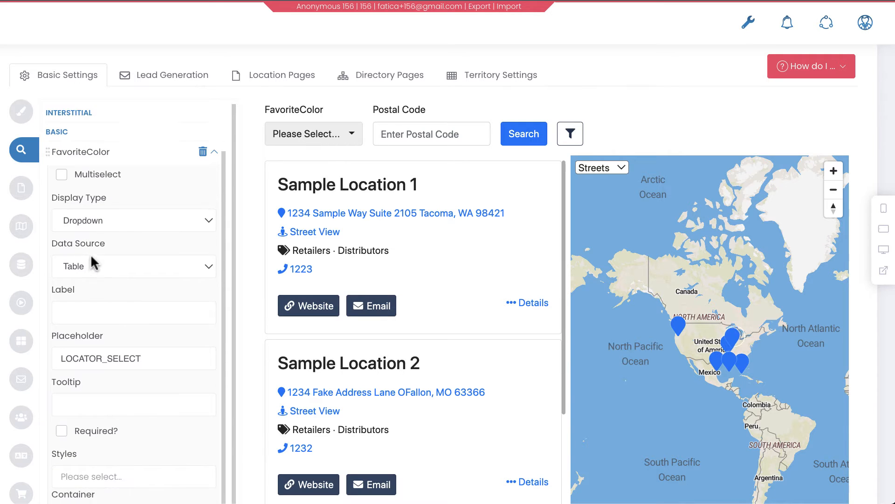
{"action": "left_click", "coordinate": [133, 221]}
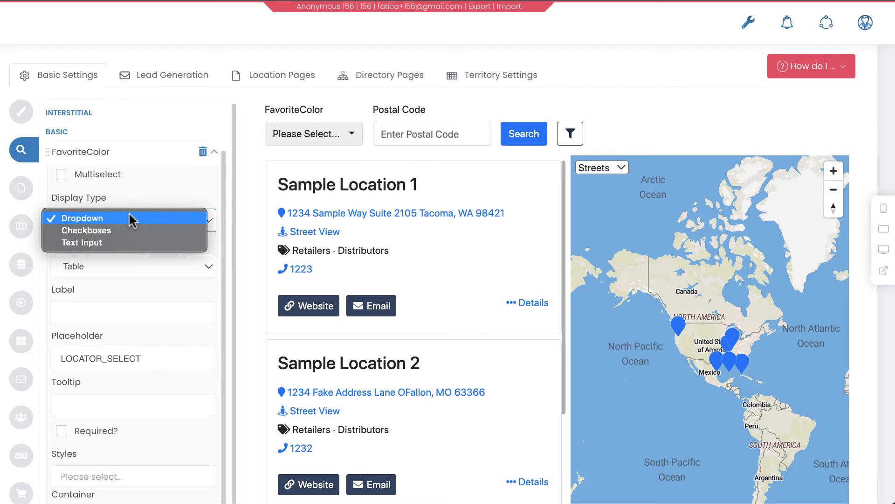
{"action": "left_click", "coordinate": [130, 220]}
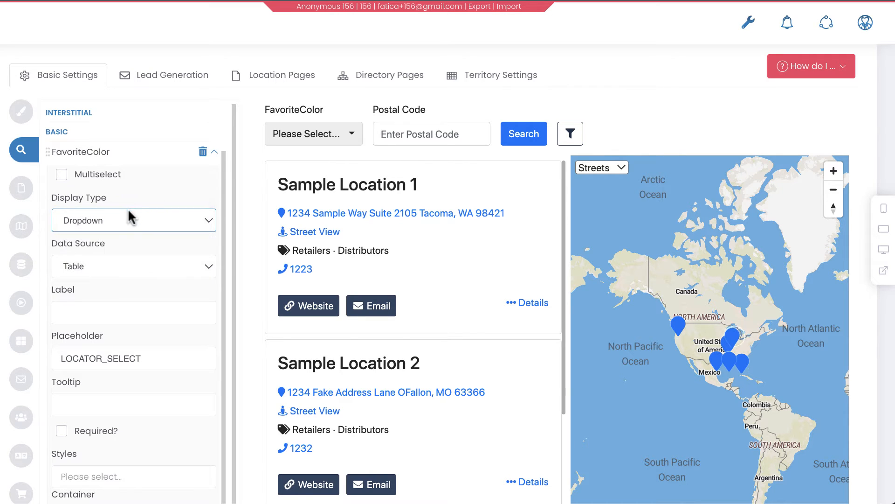
{"action": "left_click", "coordinate": [128, 223]}
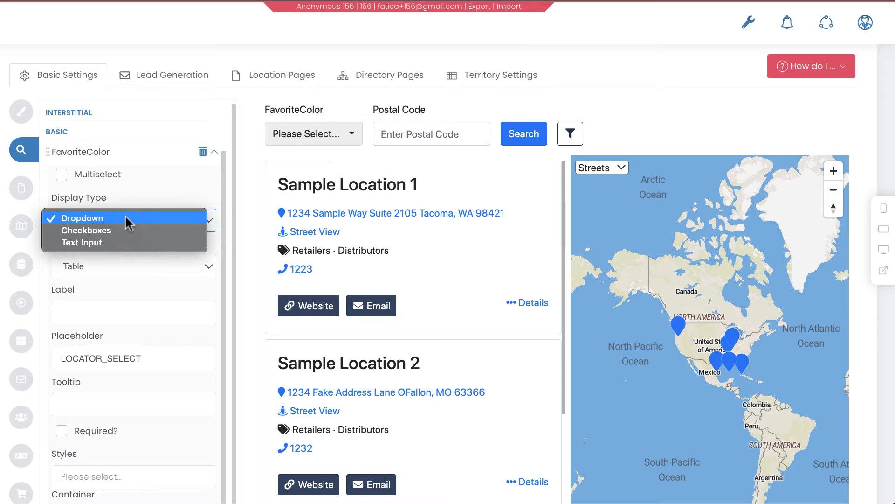
{"action": "left_click", "coordinate": [128, 219]}
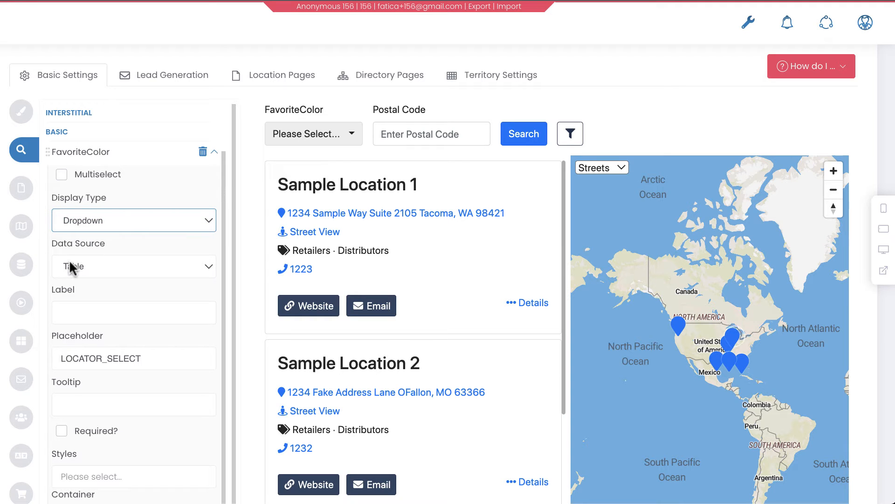
{"action": "left_click", "coordinate": [86, 270]}
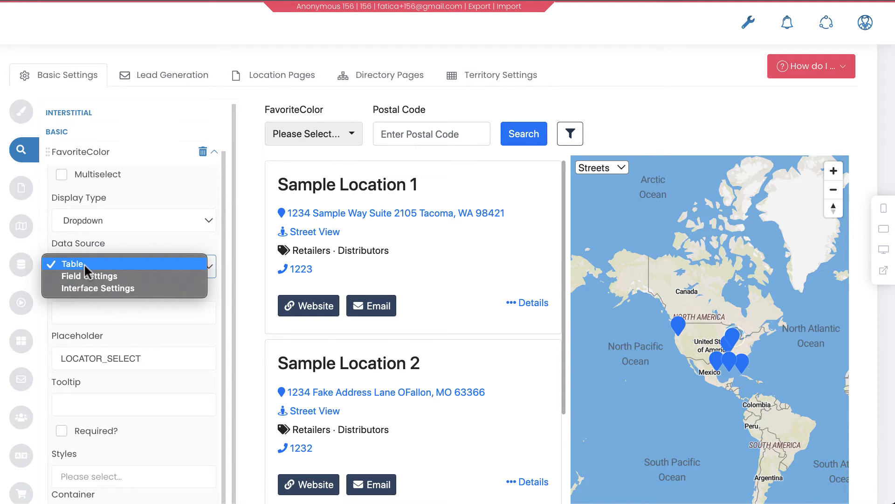
{"action": "left_click", "coordinate": [84, 265]}
Compare the spreadsheet's FavoriteColor column with the field's Data Source setting
{"action": "left_click_drag", "start_coordinate": [466, 501], "coordinate": [404, 139]}
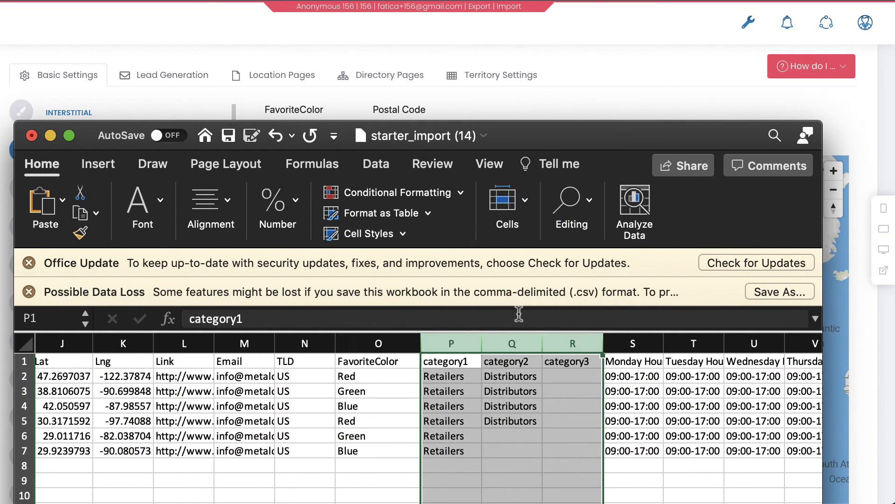
{"action": "left_click", "coordinate": [374, 343]}
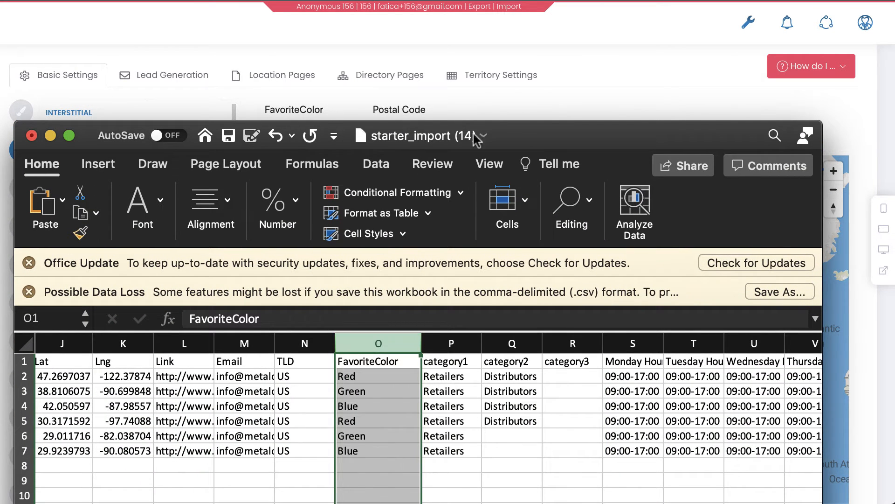
{"action": "left_click_drag", "start_coordinate": [498, 139], "coordinate": [597, 489]}
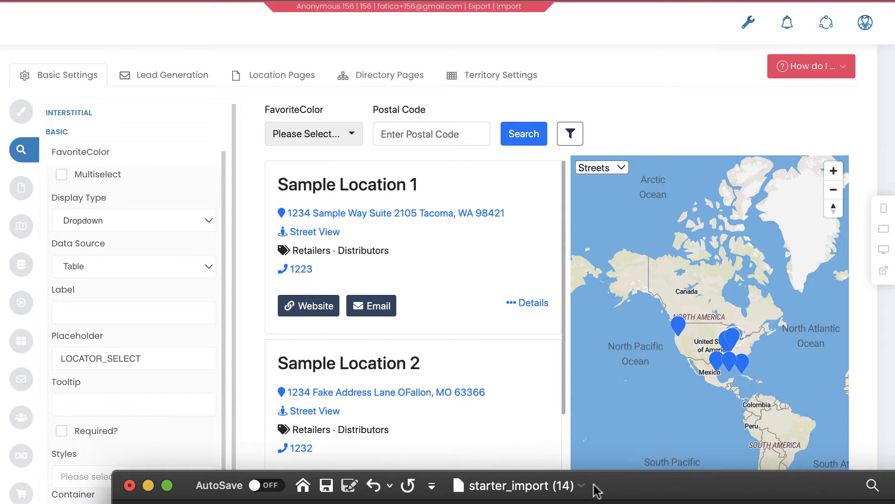
{"action": "left_click", "coordinate": [127, 278]}
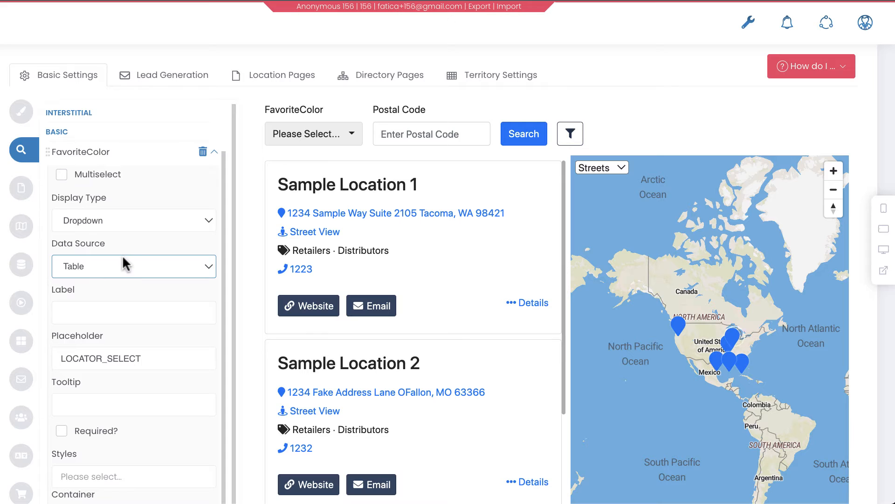
Set FavoriteColor's Data Source to Interface Settings with options Orange, Blue, Red, and pick Blue in the preview dropdown
{"action": "left_click", "coordinate": [123, 258]}
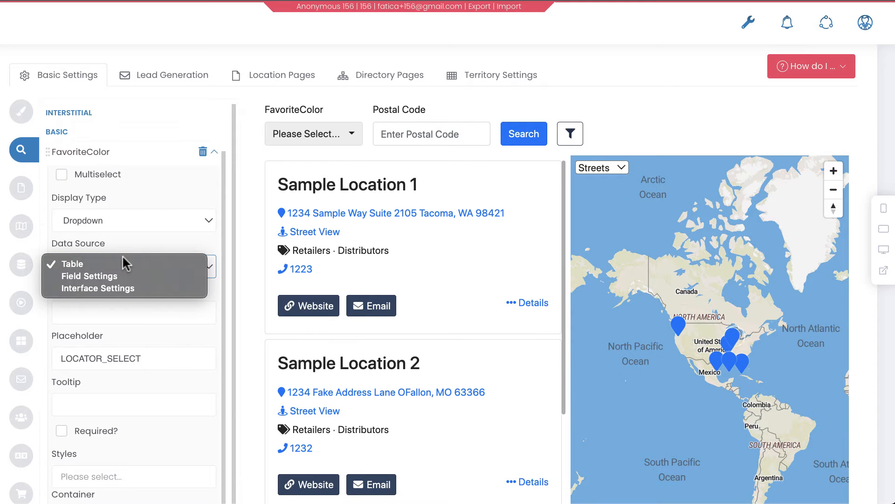
{"action": "left_click", "coordinate": [111, 287]}
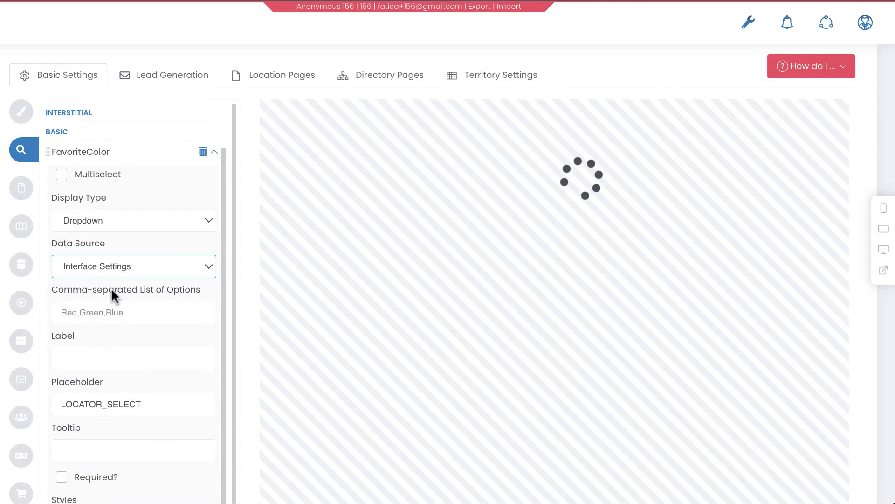
{"action": "left_click", "coordinate": [103, 310]}
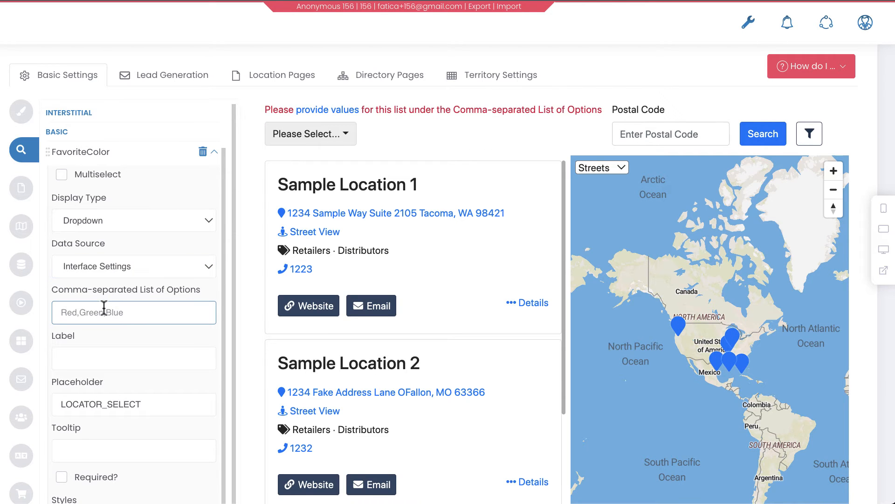
{"action": "type", "text": "Orange,  Blue, Red"}
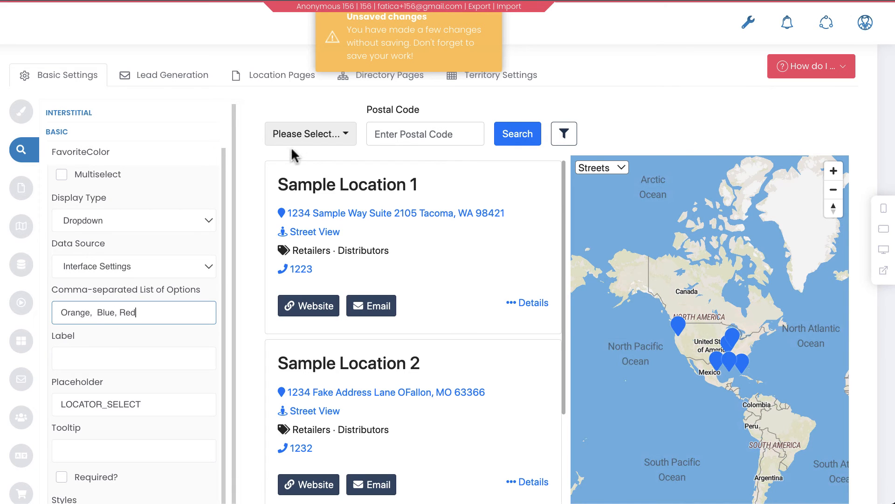
{"action": "left_click", "coordinate": [303, 139]}
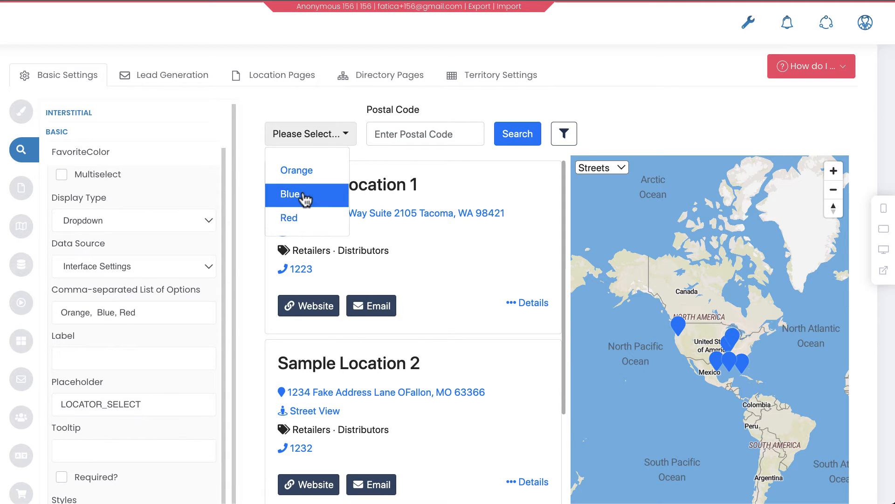
{"action": "left_click", "coordinate": [303, 196]}
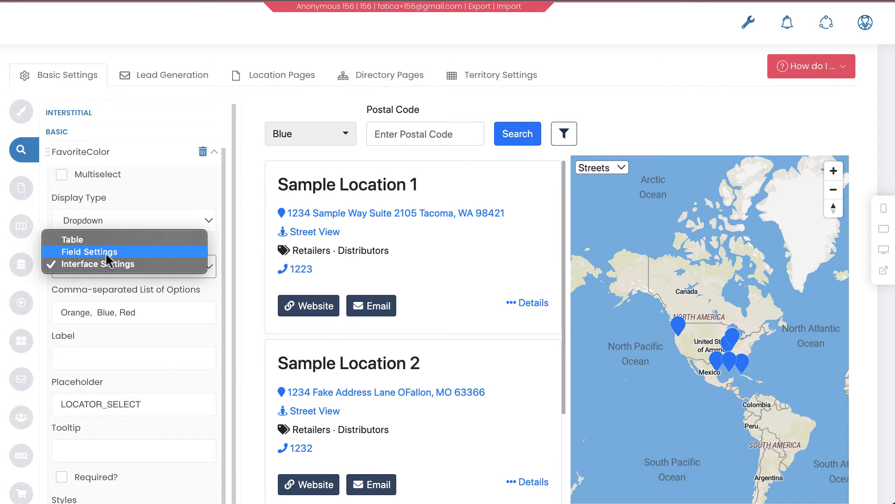
Open the Locations Fields list in a new browser tab
{"action": "left_click", "coordinate": [150, 196]}
{"action": "mouse_move", "coordinate": [0, 127]}
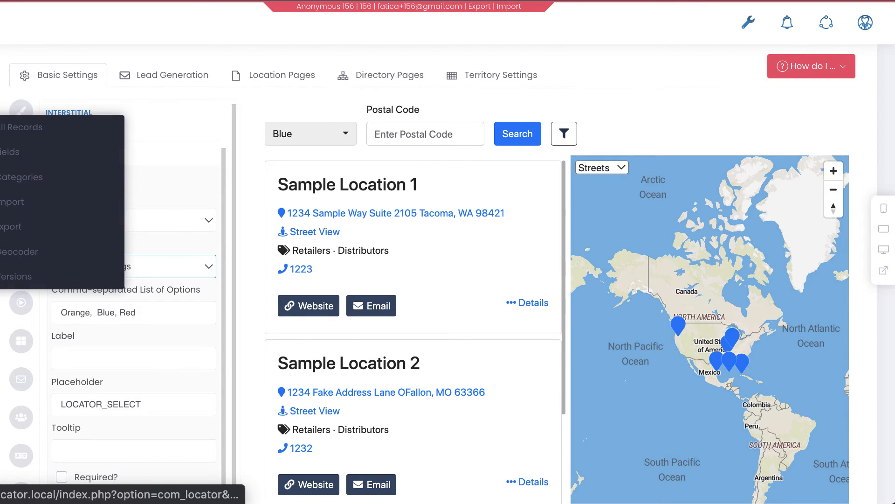
{"action": "mouse_move", "coordinate": [0, 130]}
{"action": "left_mouse_down"}
{"action": "mouse_move", "coordinate": [14, 131]}
{"action": "mouse_move", "coordinate": [1, 130]}
{"action": "left_mouse_up"}
{"action": "mouse_move", "coordinate": [16, 132]}
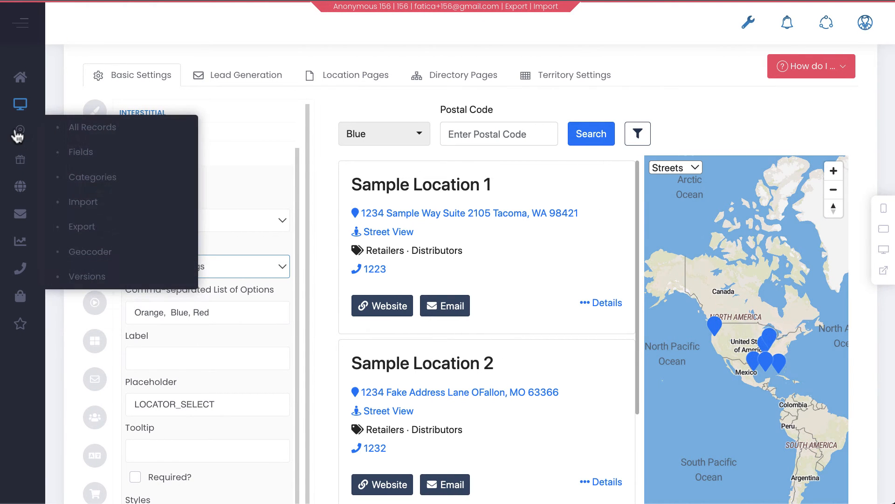
{"action": "right_click", "coordinate": [74, 152]}
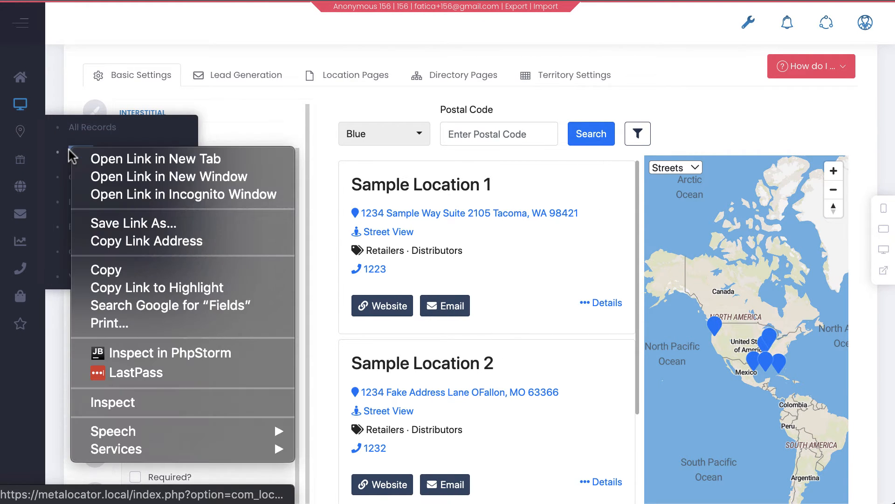
{"action": "left_click", "coordinate": [114, 159]}
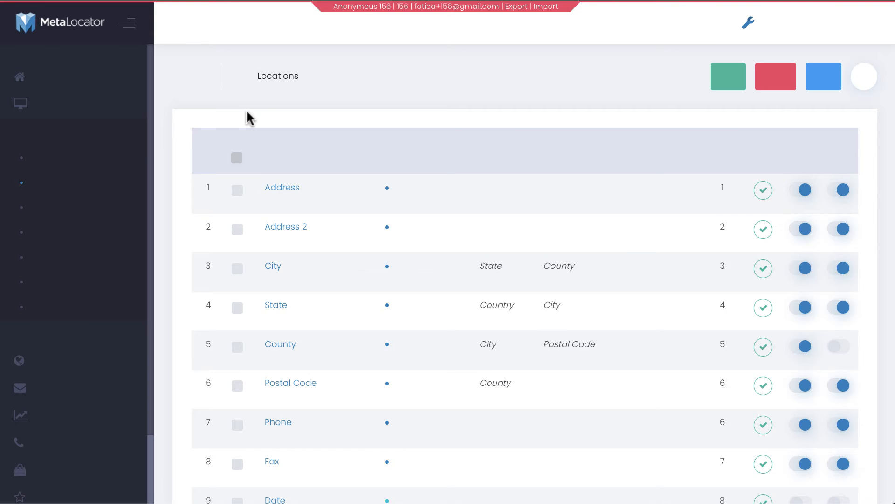
Edit the FavoriteColor field: set Field Type to Dropdown List with list values Yellow, Purple, and save it
{"action": "scroll", "coordinate": [279, 191], "scroll_direction": "down", "scroll_amount": 15}
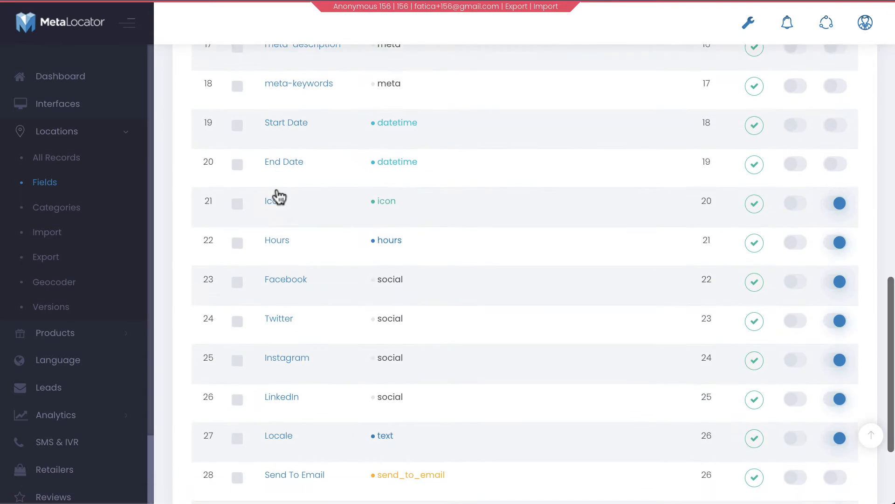
{"action": "scroll", "coordinate": [287, 471], "scroll_direction": "down", "scroll_amount": 3}
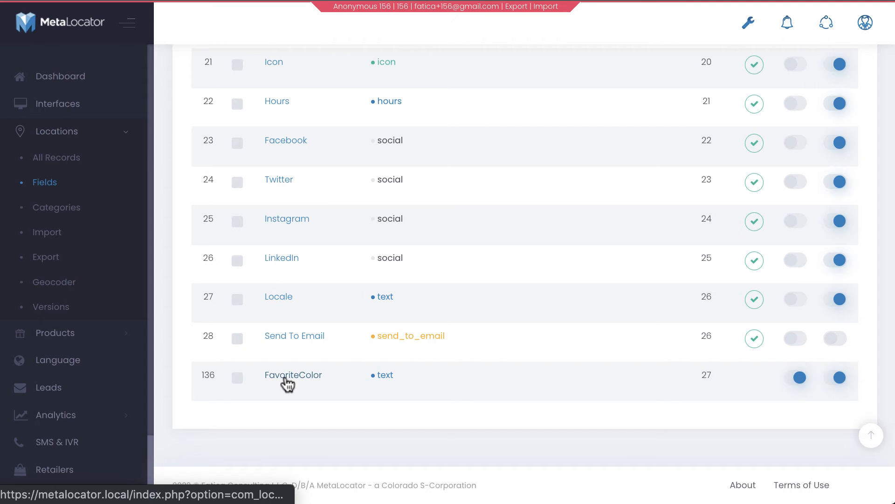
{"action": "left_click", "coordinate": [286, 373]}
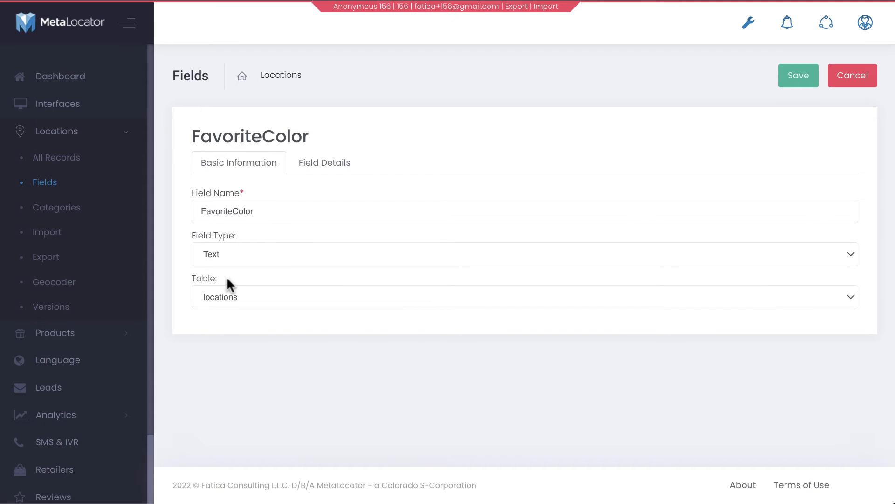
{"action": "left_click", "coordinate": [231, 291]}
{"action": "left_click", "coordinate": [245, 245]}
{"action": "left_click", "coordinate": [247, 244]}
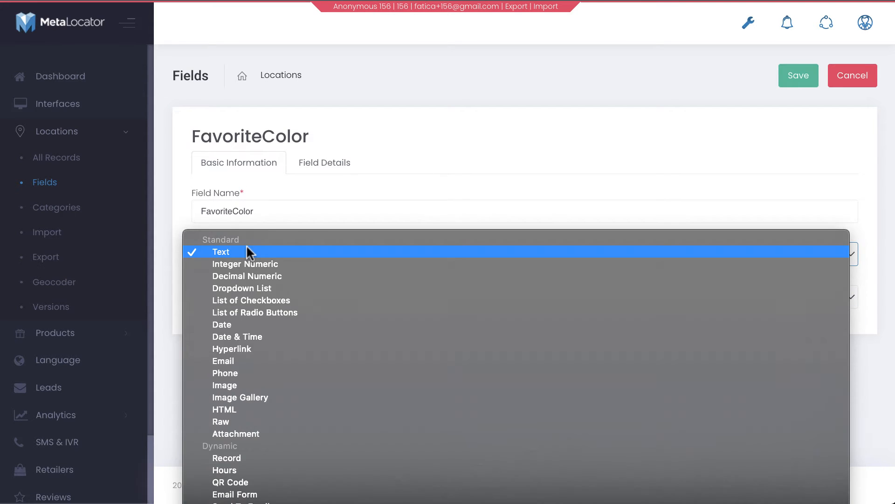
{"action": "left_click", "coordinate": [251, 303]}
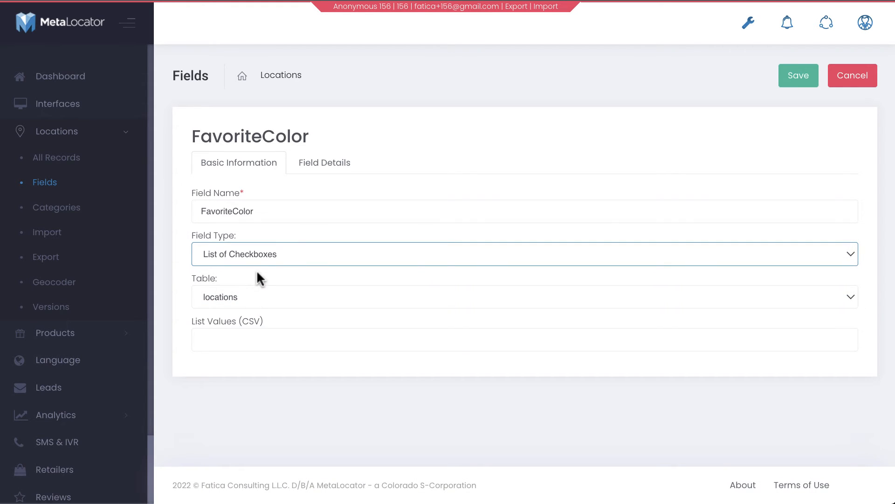
{"action": "left_click", "coordinate": [257, 337]}
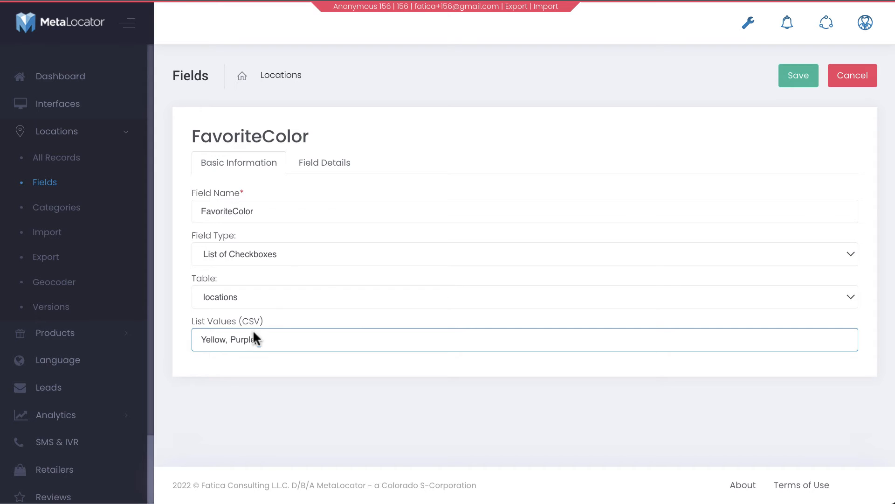
{"action": "left_click", "coordinate": [280, 248]}
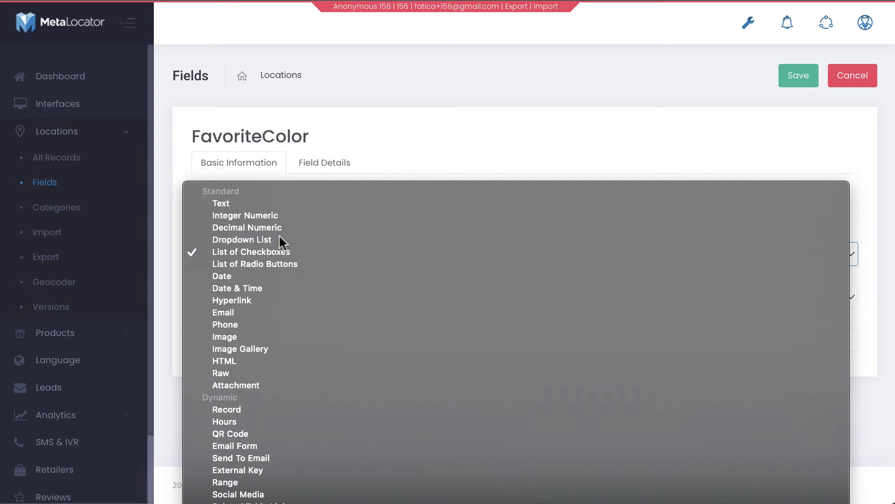
{"action": "left_click", "coordinate": [279, 235]}
{"action": "left_click_drag", "start_coordinate": [286, 338], "coordinate": [152, 326]}
{"action": "left_click", "coordinate": [365, 396]}
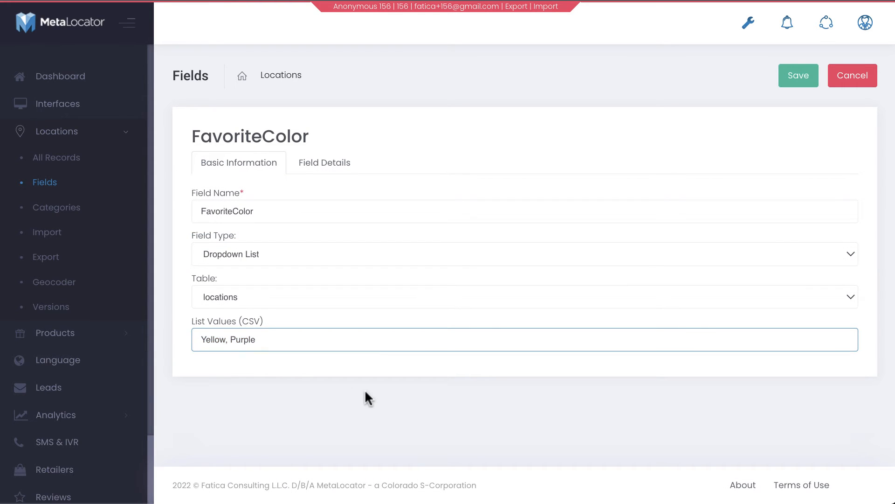
{"action": "left_click", "coordinate": [807, 84]}
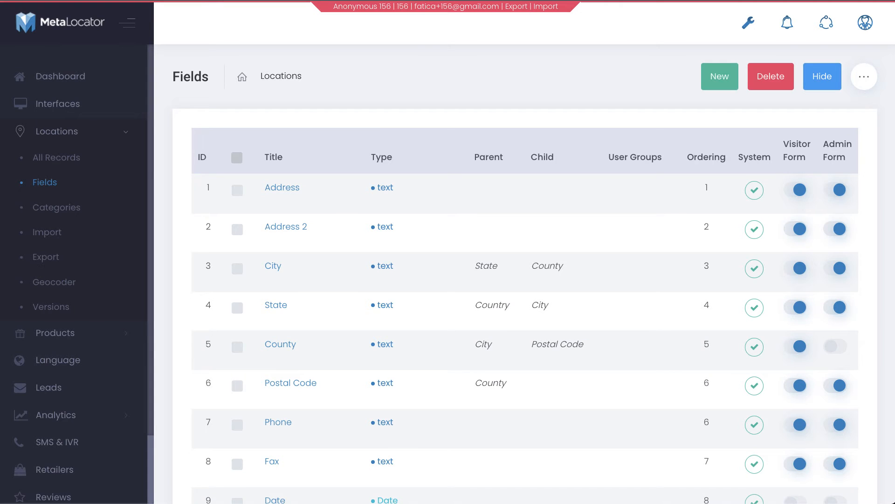
Switch the FavoriteColor search field's Data Source to Field Settings and check the preview dropdown's options
{"action": "scroll", "coordinate": [306, 239], "scroll_direction": "down", "scroll_amount": 10}
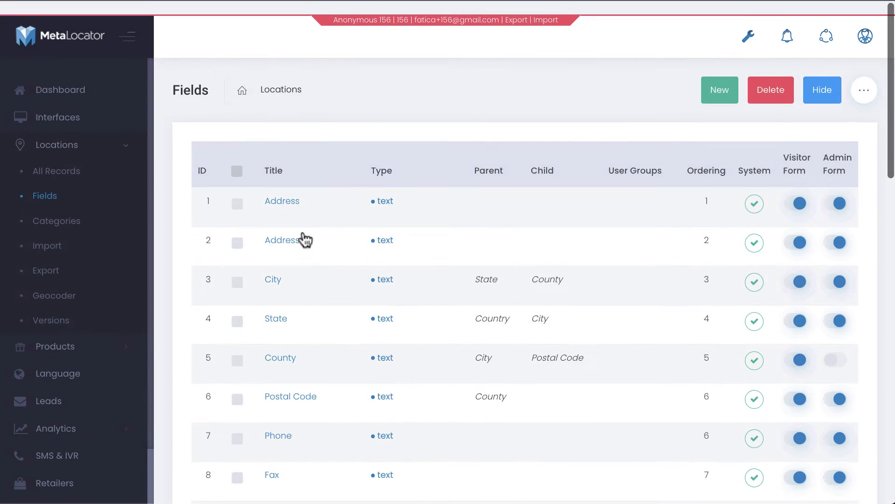
{"action": "scroll", "coordinate": [306, 239], "scroll_direction": "down", "scroll_amount": 1}
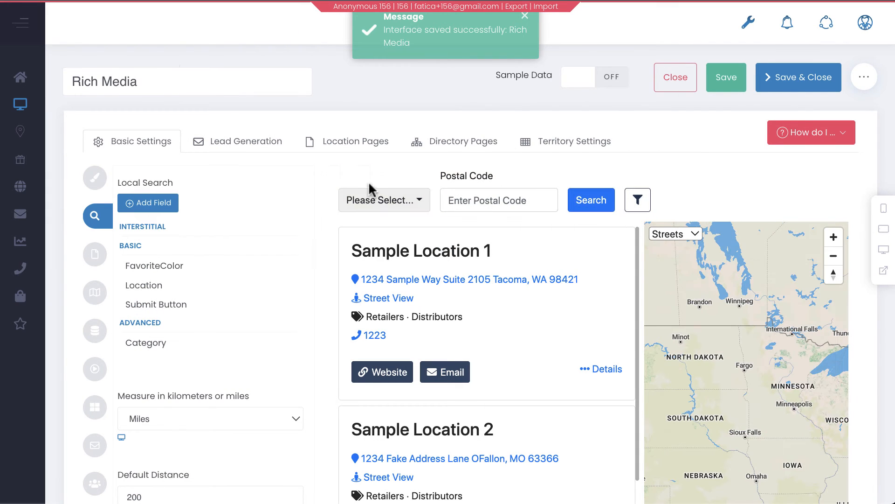
{"action": "left_click", "coordinate": [375, 202]}
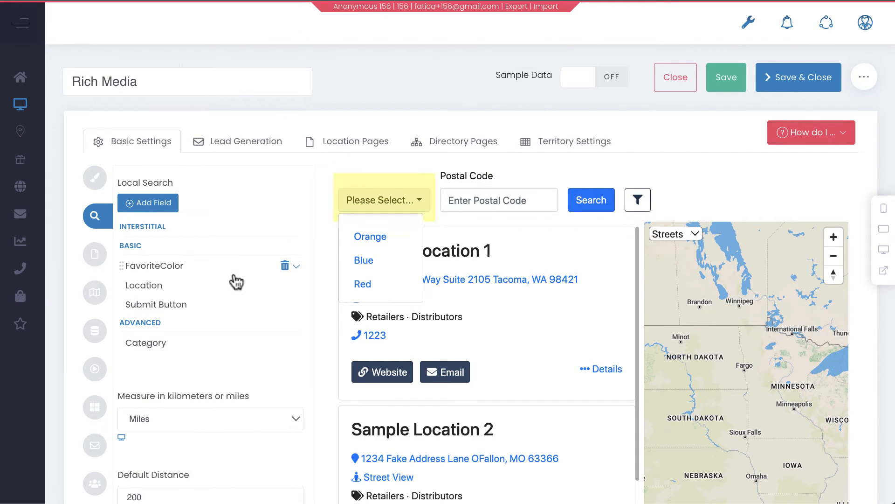
{"action": "left_click", "coordinate": [296, 267]}
{"action": "scroll", "coordinate": [215, 284], "scroll_direction": "down", "scroll_amount": 1}
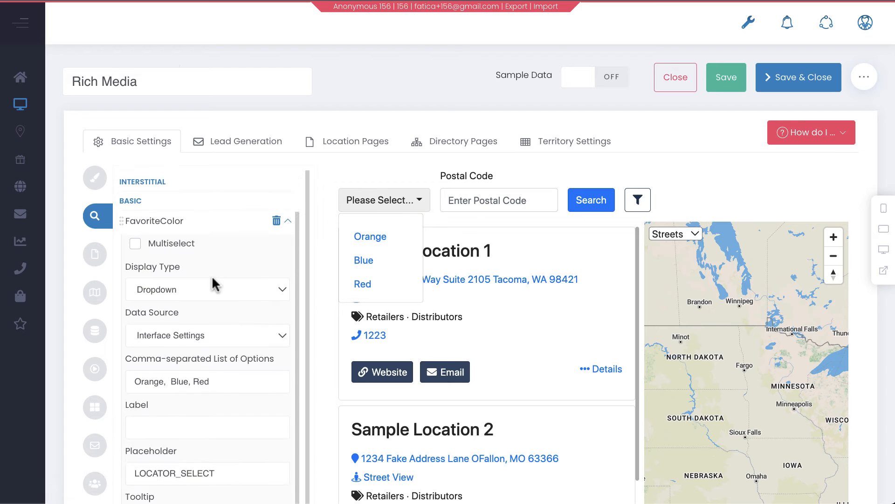
{"action": "left_click_drag", "start_coordinate": [217, 378], "coordinate": [129, 381]}
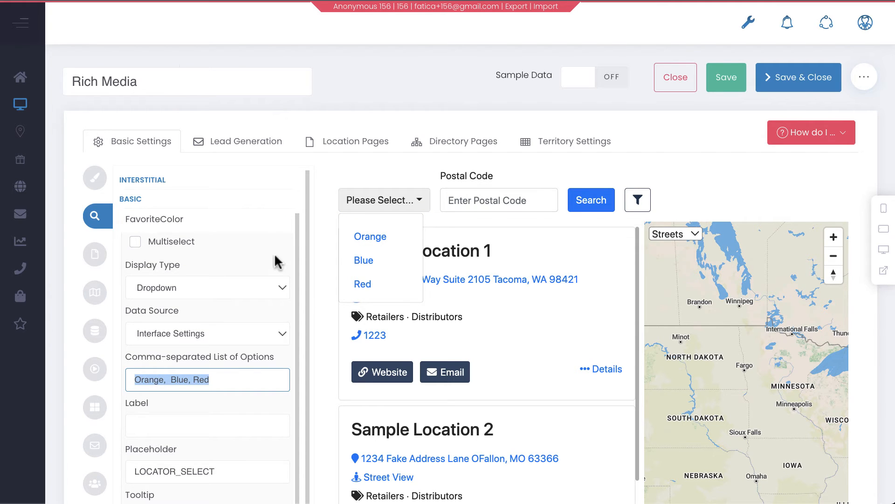
{"action": "left_click", "coordinate": [194, 329]}
{"action": "left_click", "coordinate": [191, 314]}
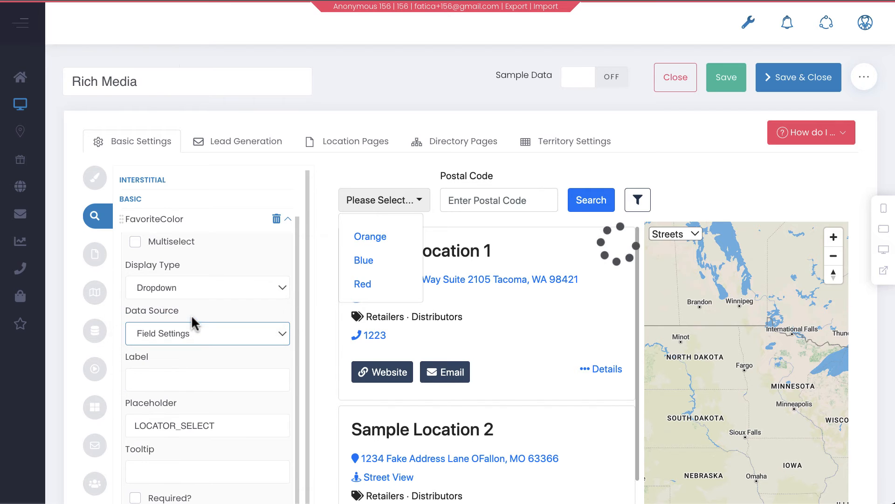
{"action": "left_click", "coordinate": [399, 199]}
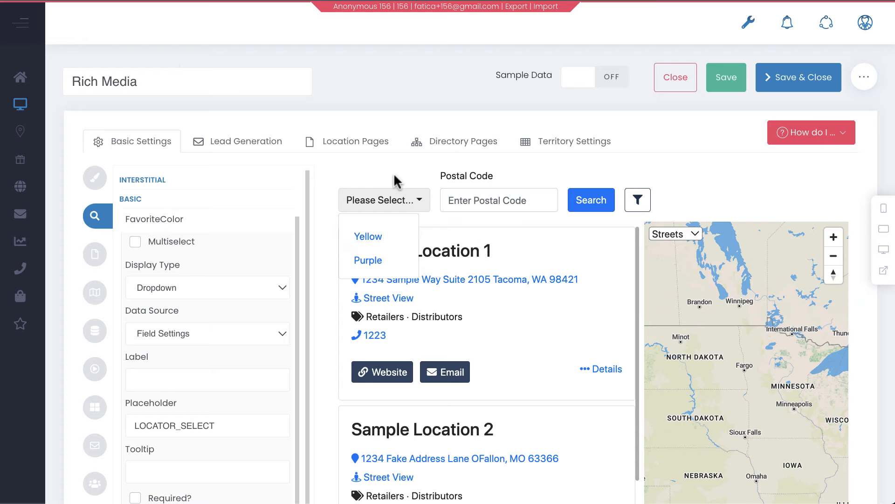
{"action": "left_click", "coordinate": [396, 181]}
Open the Locations All Records page in a new browser tab
{"action": "mouse_move", "coordinate": [17, 144]}
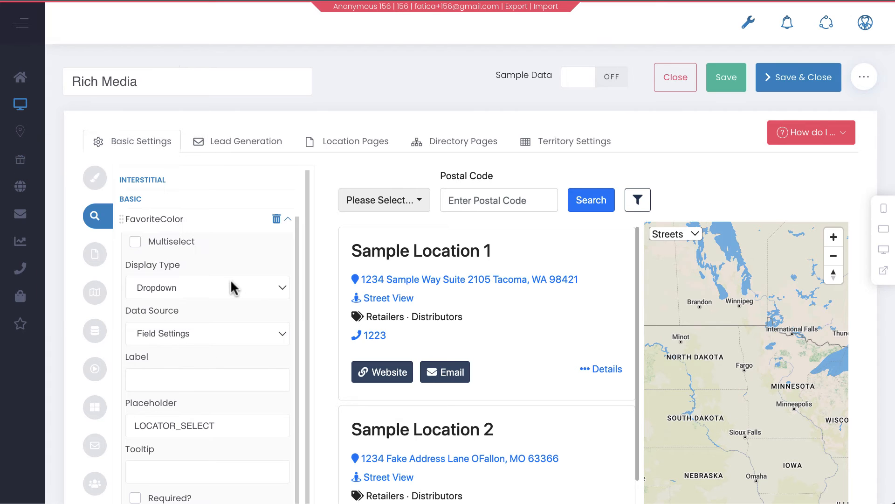
{"action": "left_click", "coordinate": [413, 206]}
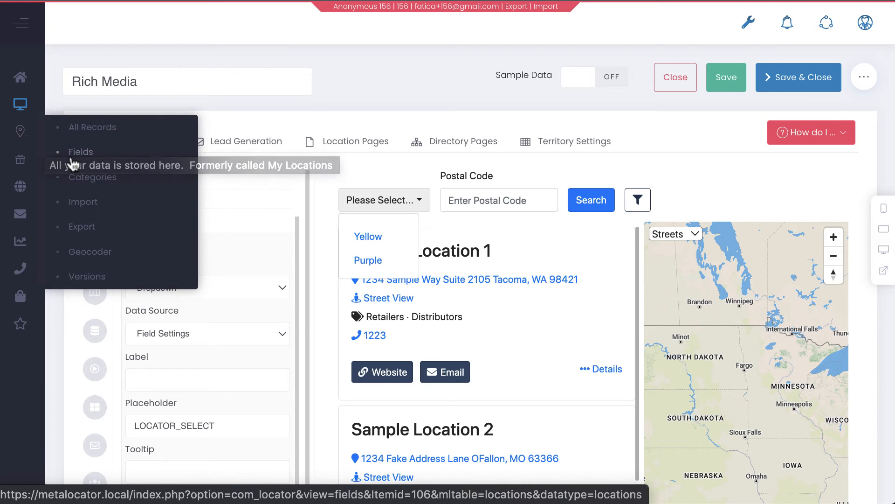
{"action": "right_click", "coordinate": [82, 137]}
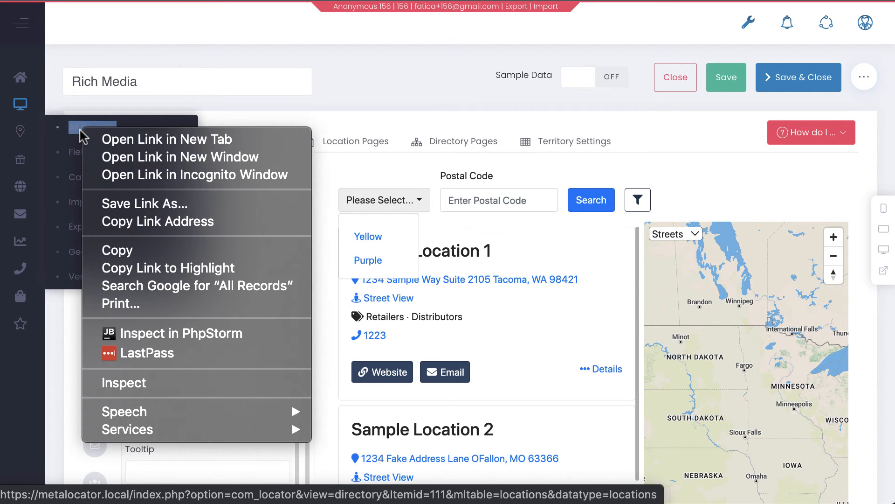
{"action": "left_click", "coordinate": [111, 148]}
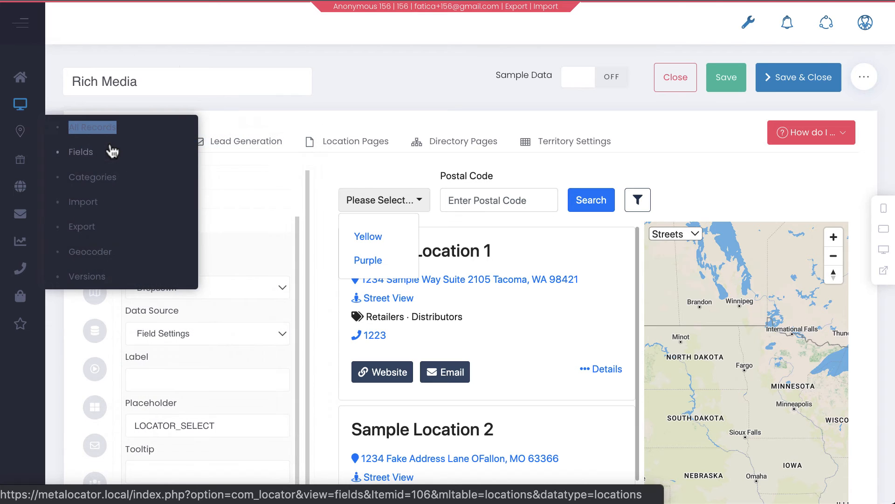
Open Sample Location 1 and view its Custom Fields tab
{"action": "left_click", "coordinate": [366, 209]}
{"action": "left_click", "coordinate": [366, 209]}
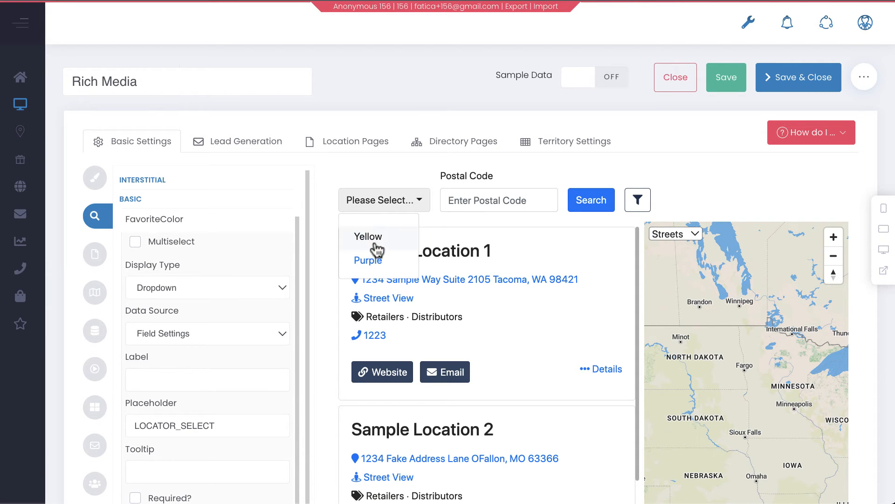
{"action": "left_click", "coordinate": [207, 335]}
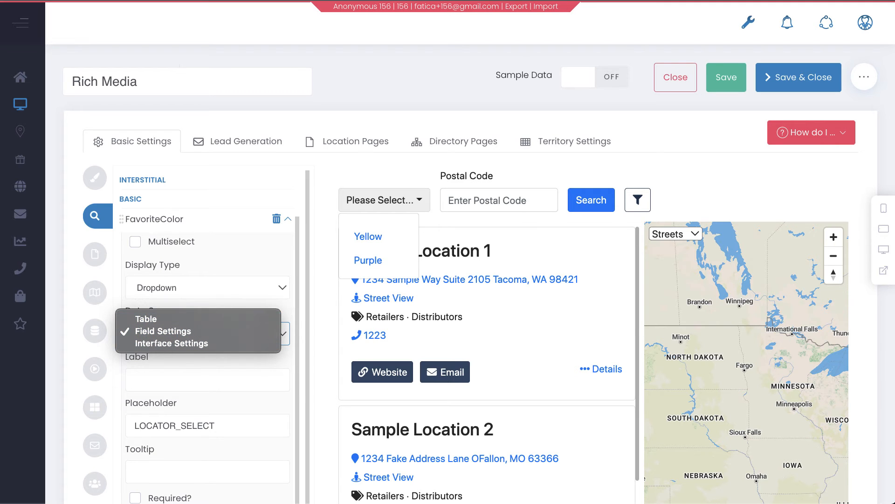
{"action": "key", "text": "Escape"}
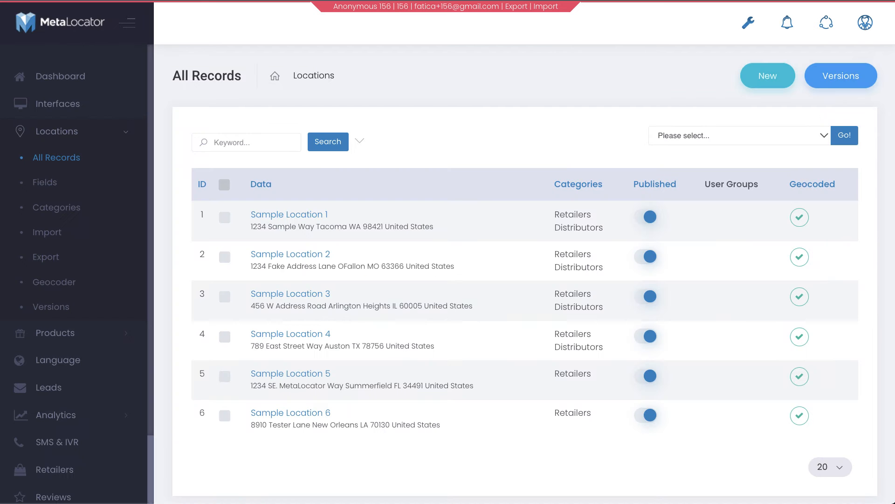
{"action": "left_click", "coordinate": [287, 218]}
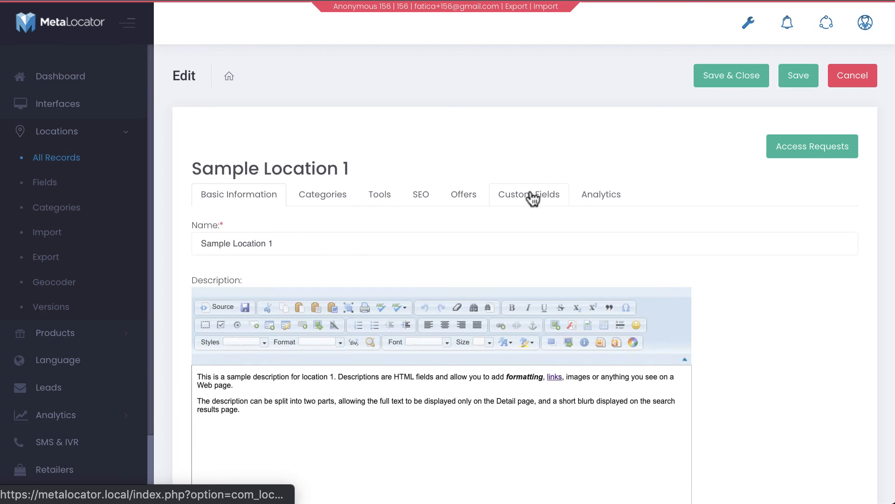
{"action": "left_click", "coordinate": [533, 196]}
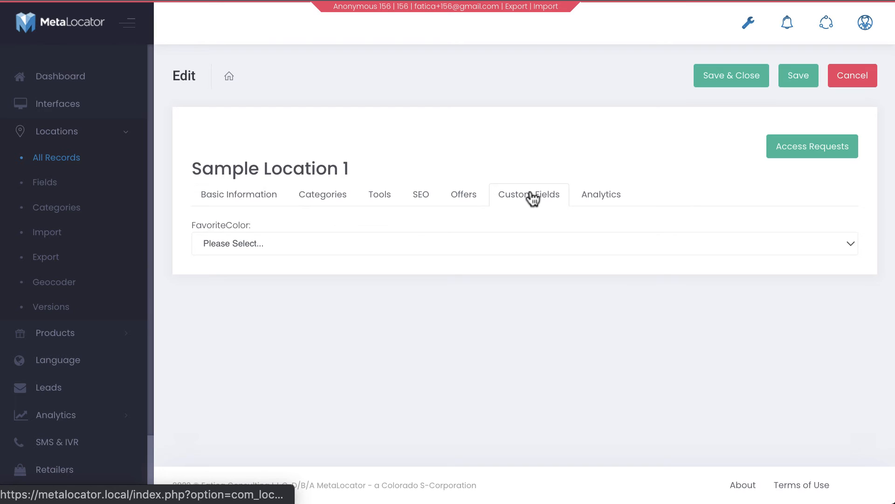
Try Sample Location 1's FavoriteColor dropdown by choosing Purple, Yellow, then Purple again
{"action": "left_click", "coordinate": [267, 244]}
{"action": "left_click", "coordinate": [260, 263]}
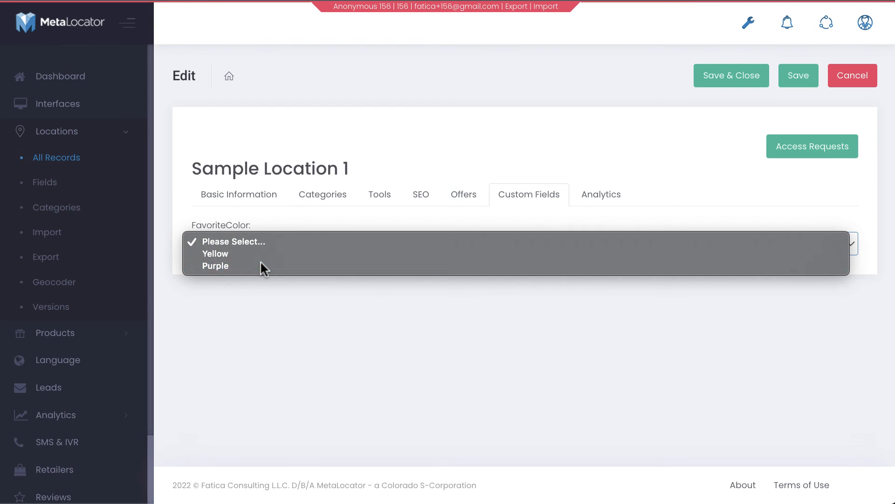
{"action": "left_click", "coordinate": [260, 237]}
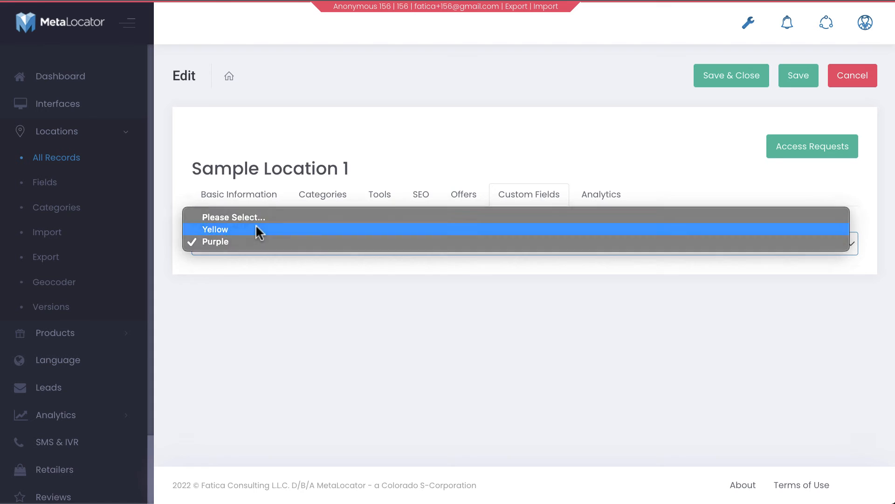
{"action": "left_click", "coordinate": [256, 230]}
{"action": "left_click", "coordinate": [256, 240]}
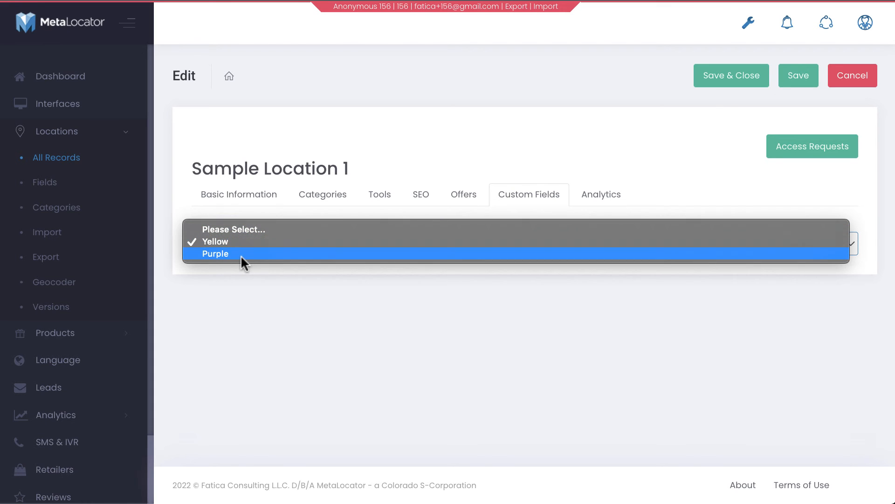
{"action": "left_click", "coordinate": [241, 255]}
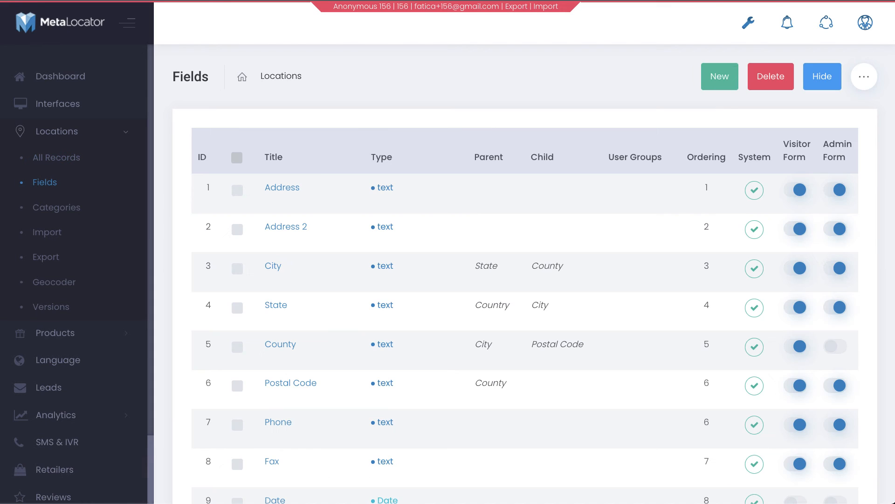
Change the FavoriteColor field's Field Type to Text and save it
{"action": "scroll", "coordinate": [326, 180], "scroll_direction": "down", "scroll_amount": 20}
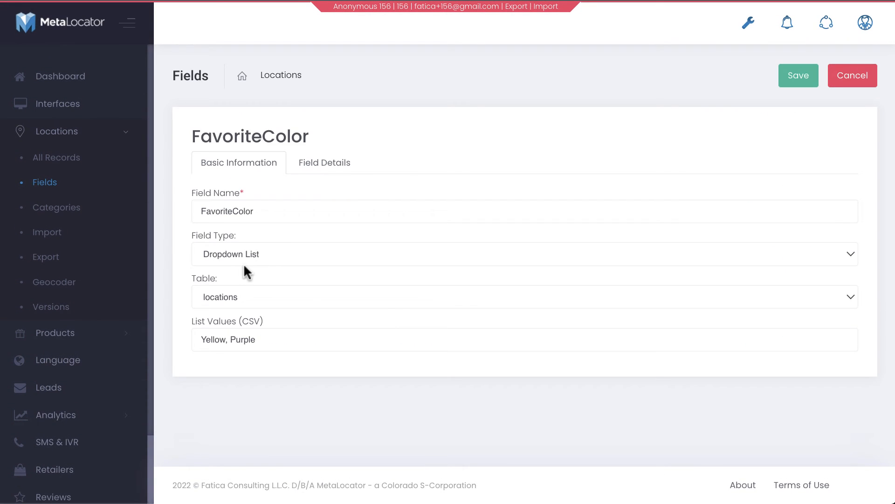
{"action": "left_click", "coordinate": [245, 254]}
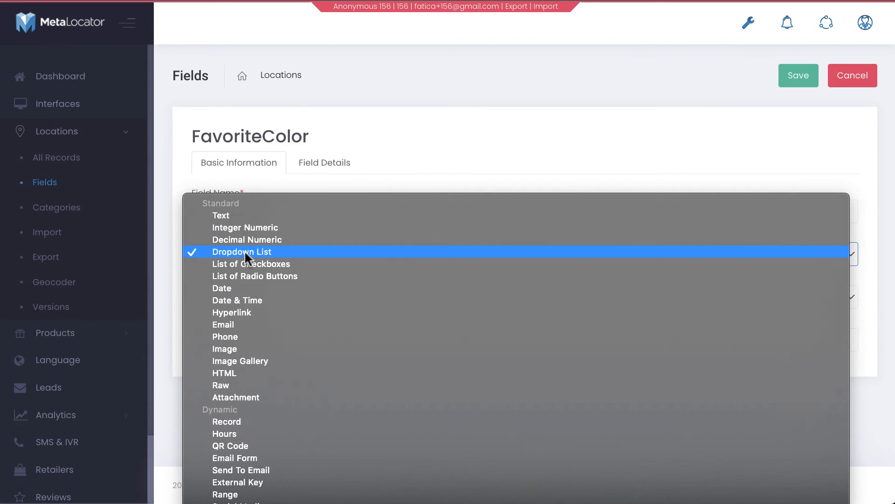
{"action": "left_click", "coordinate": [242, 211]}
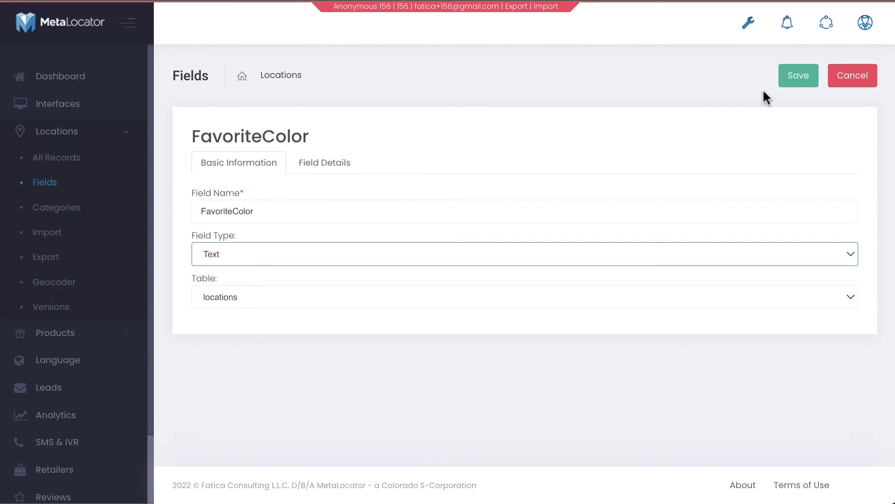
{"action": "left_click", "coordinate": [798, 76]}
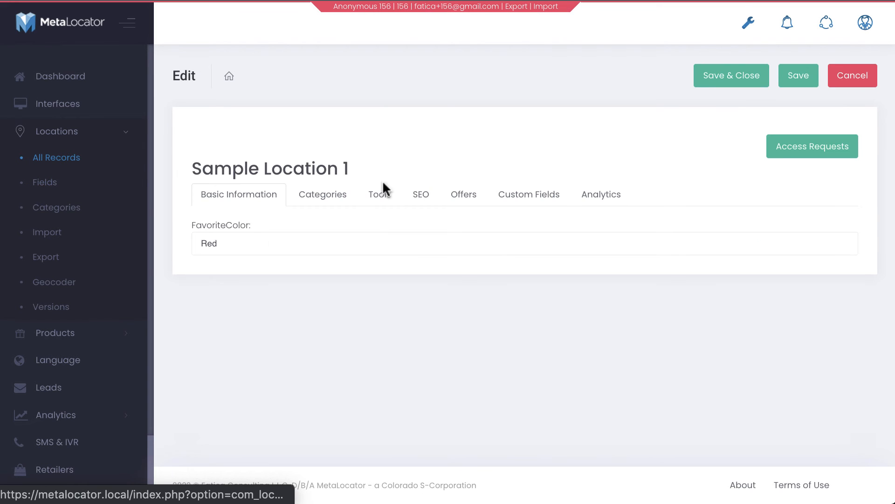
Reopen Sample Location 1's Custom Fields tab and type test text into the FavoriteColor text box
{"action": "left_click", "coordinate": [526, 200]}
{"action": "left_click_drag", "start_coordinate": [219, 243], "coordinate": [113, 227]}
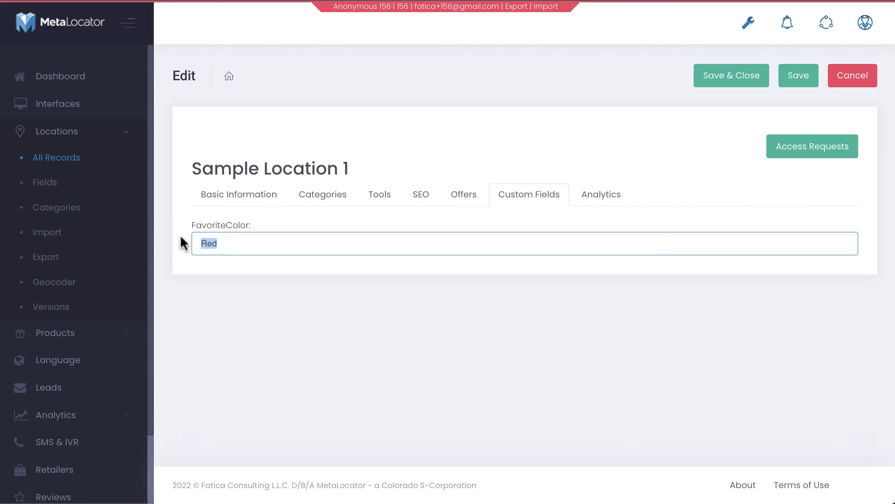
{"action": "type", "text": "dfsdfsd"}
{"action": "left_click_drag", "start_coordinate": [327, 249], "coordinate": [70, 236]}
{"action": "type", "text": "R"}
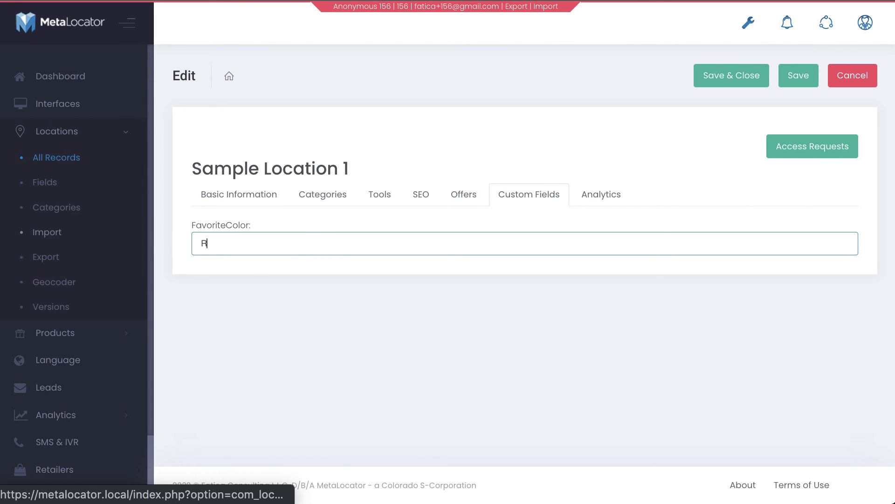
{"action": "left_click", "coordinate": [199, 299]}
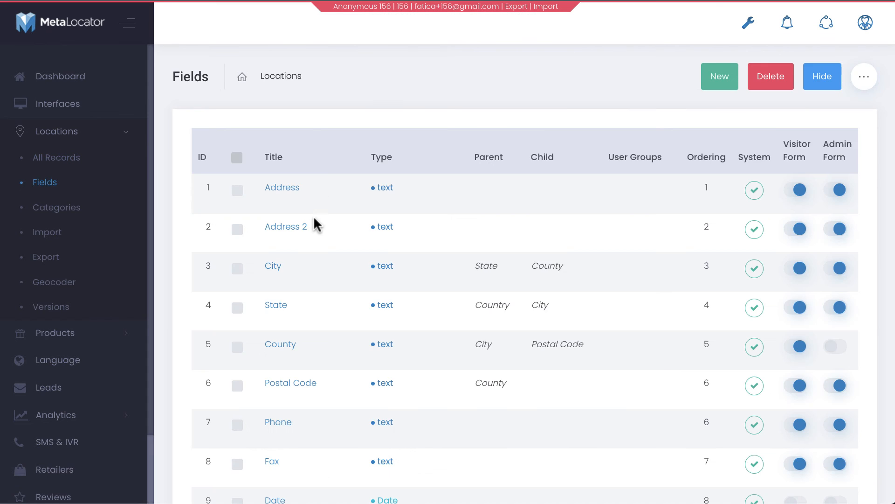
Set the FavoriteColor field's Field Type back to Dropdown List and save it
{"action": "scroll", "coordinate": [314, 221], "scroll_direction": "down", "scroll_amount": 15}
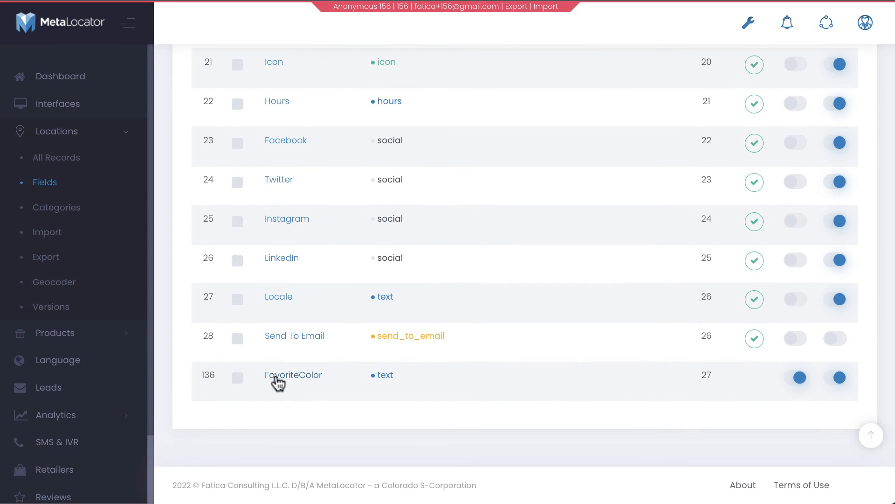
{"action": "left_click", "coordinate": [279, 376]}
{"action": "left_click", "coordinate": [226, 256]}
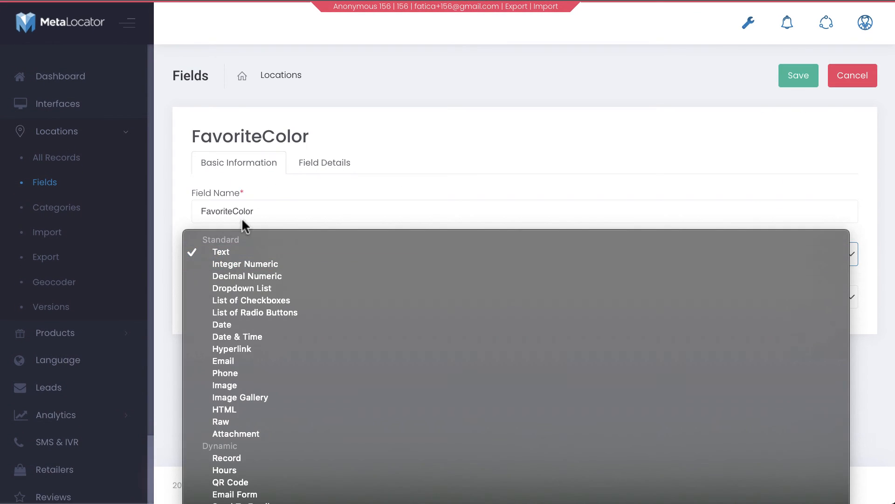
{"action": "left_click", "coordinate": [232, 288]}
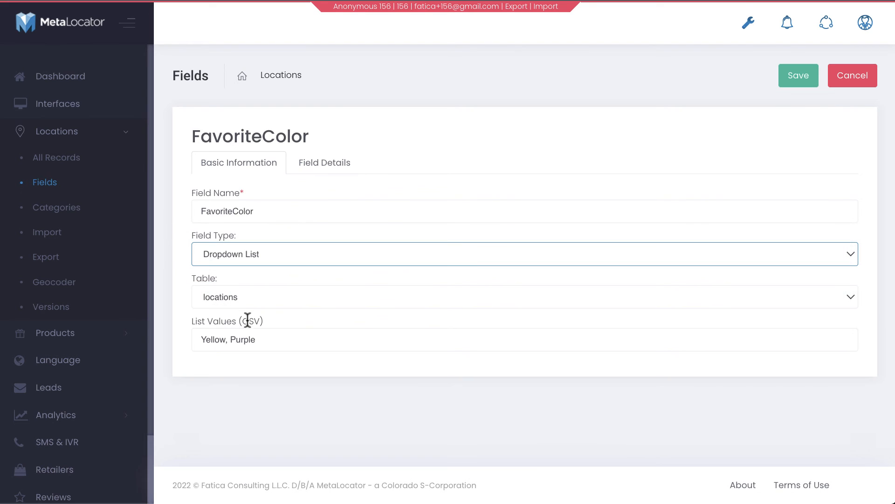
{"action": "left_click", "coordinate": [264, 345]}
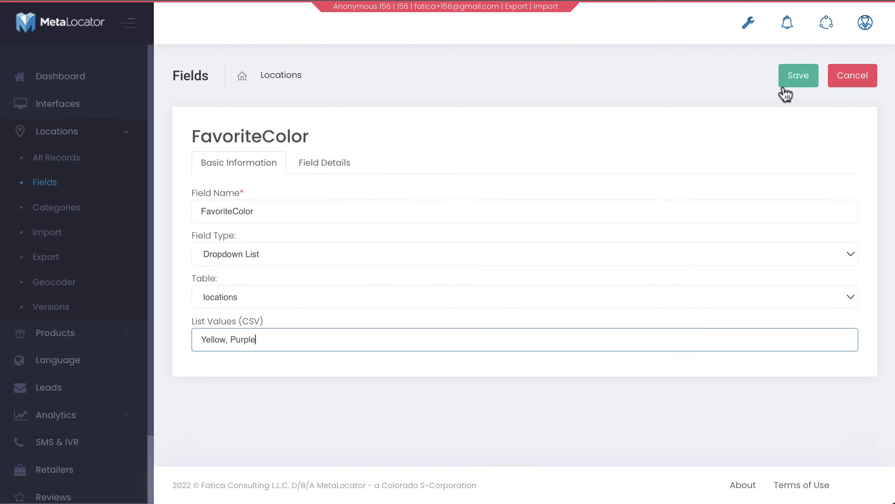
{"action": "left_click", "coordinate": [795, 77]}
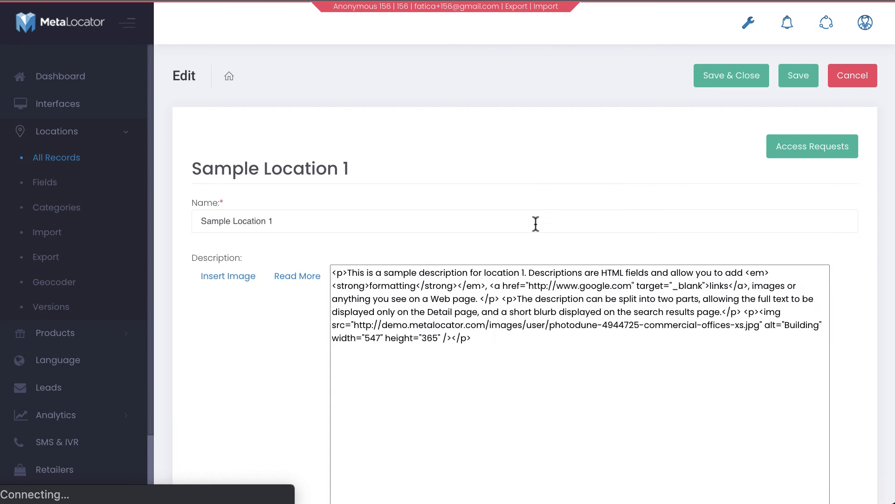
Reload Sample Location 1's Custom Fields tab and check the FavoriteColor dropdown
{"action": "left_click", "coordinate": [536, 194]}
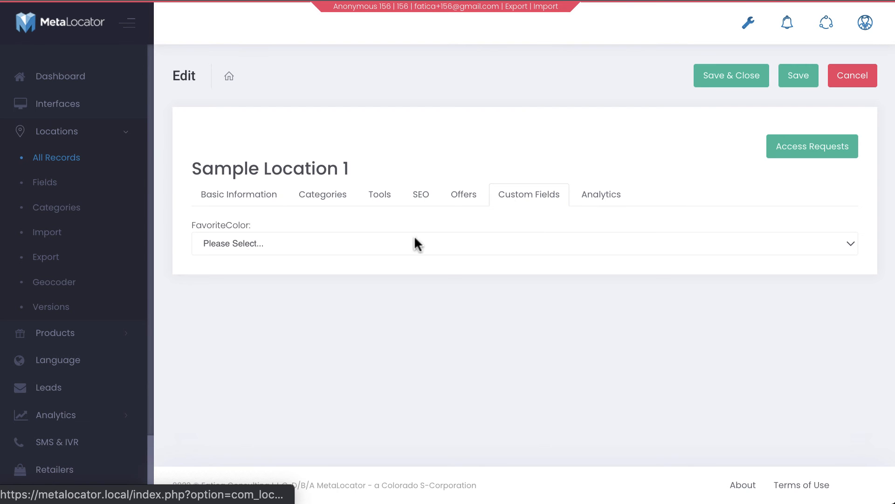
{"action": "left_click", "coordinate": [365, 251]}
{"action": "left_click", "coordinate": [301, 326]}
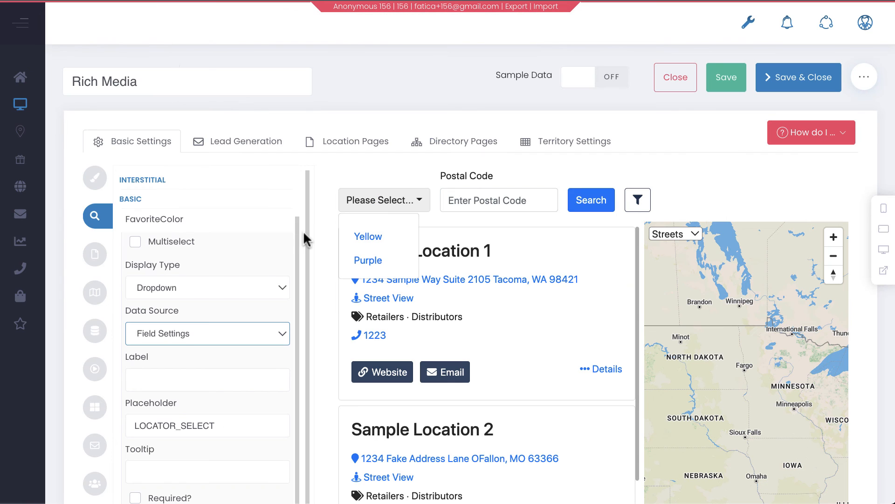
Set the FavoriteColor search field's Data Source to Interface Settings and its Display Type to Text Input
{"action": "left_click", "coordinate": [174, 341]}
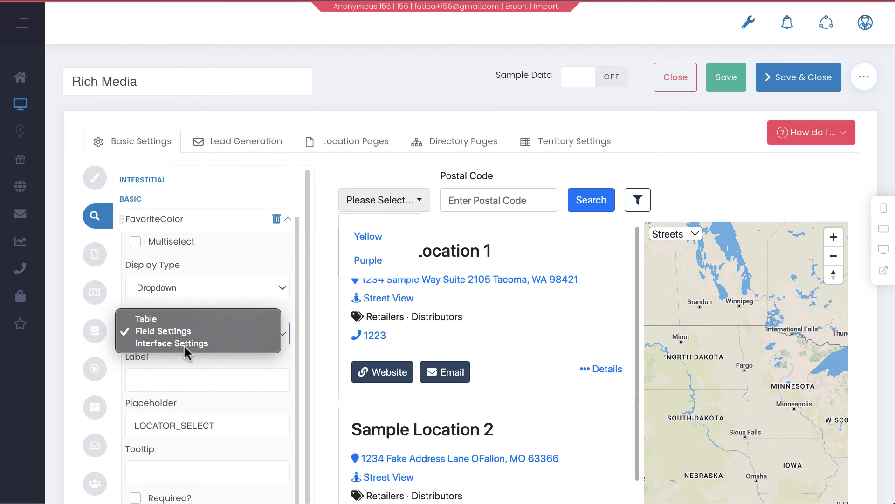
{"action": "left_click", "coordinate": [182, 343]}
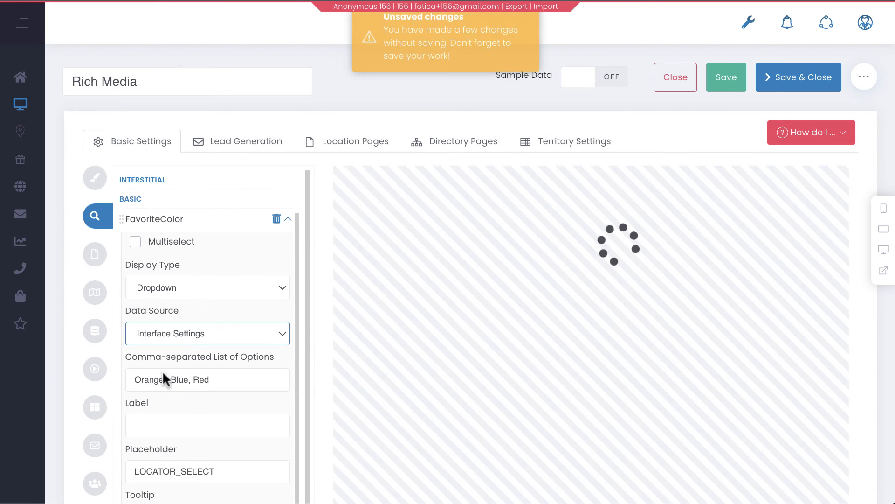
{"action": "left_click", "coordinate": [214, 293]}
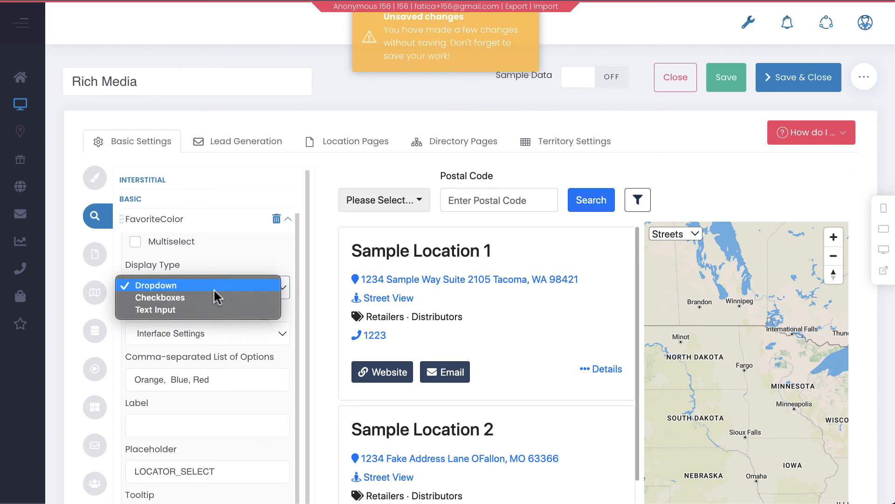
{"action": "left_click", "coordinate": [199, 310]}
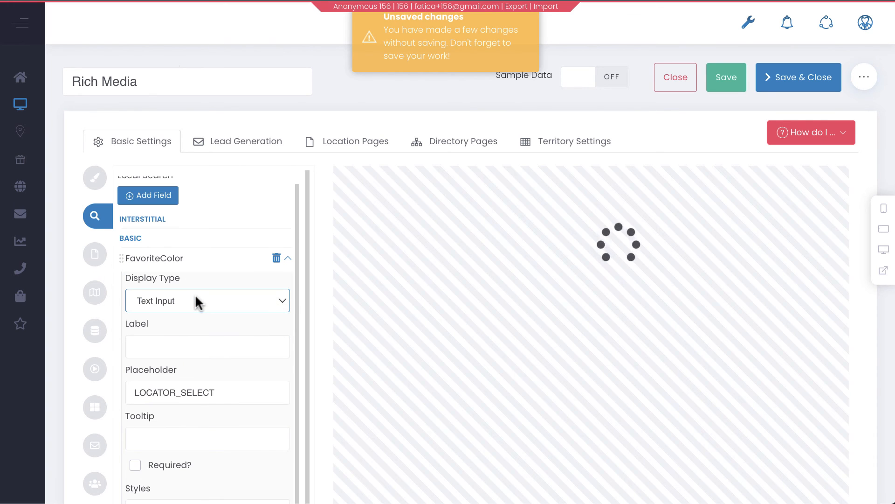
Set the FavoriteColor search field's Display Type back to Dropdown and its Data Source to Table
{"action": "left_click", "coordinate": [196, 303]}
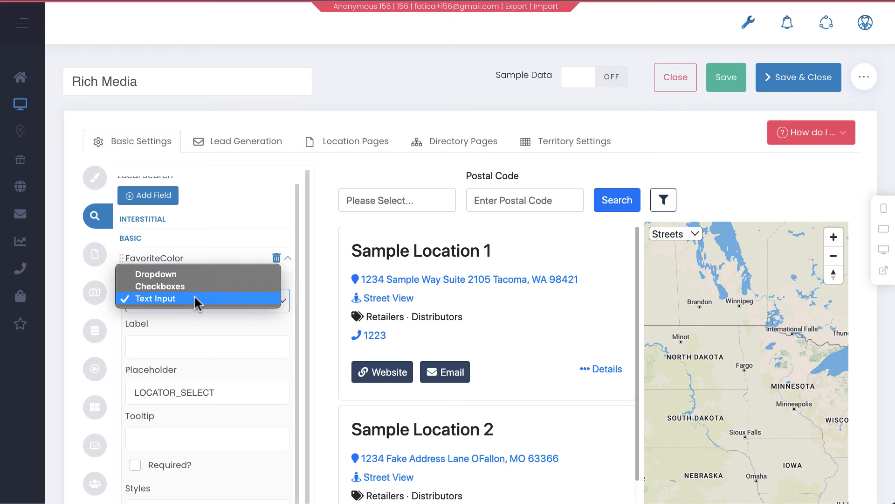
{"action": "left_click", "coordinate": [194, 270]}
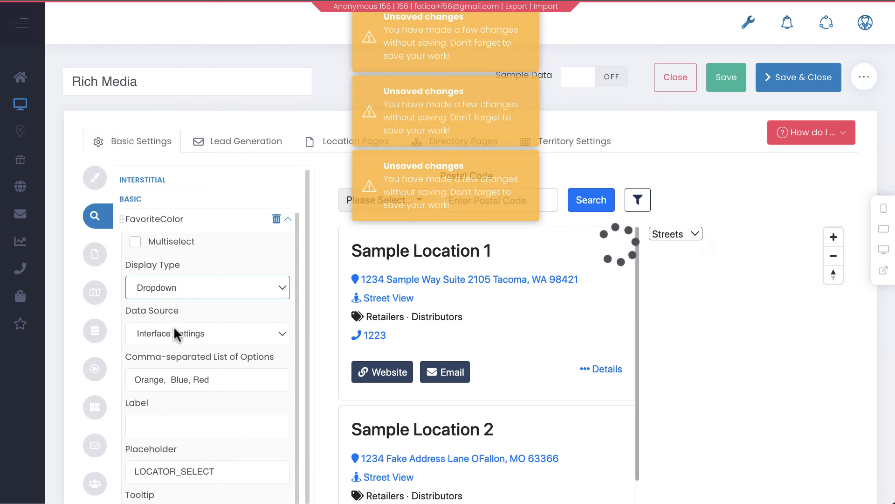
{"action": "left_click", "coordinate": [174, 330]}
{"action": "left_click", "coordinate": [175, 306]}
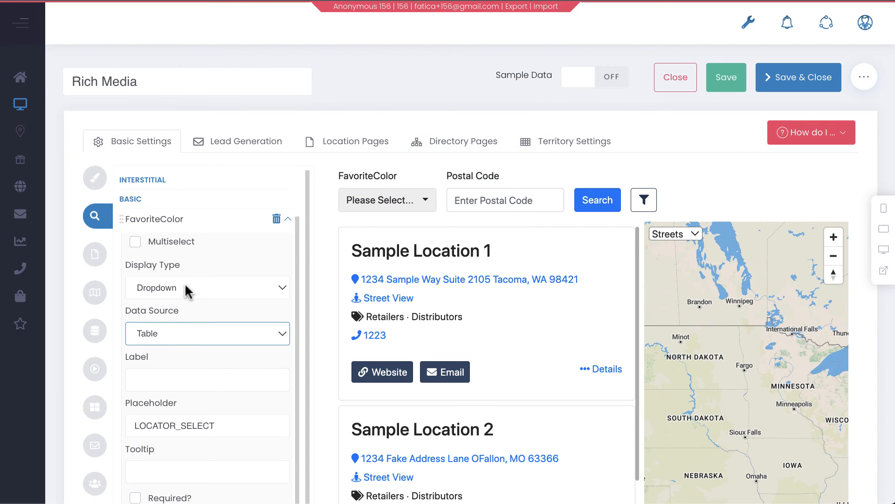
Try the preview FavoriteColor filter by choosing Blue, then reset it to Please Select
{"action": "left_click", "coordinate": [376, 206]}
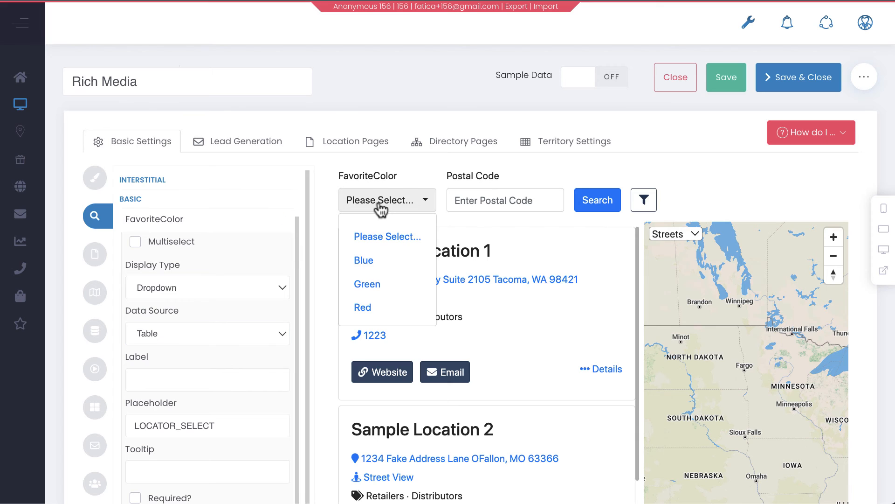
{"action": "left_click", "coordinate": [365, 260]}
{"action": "left_click", "coordinate": [376, 205]}
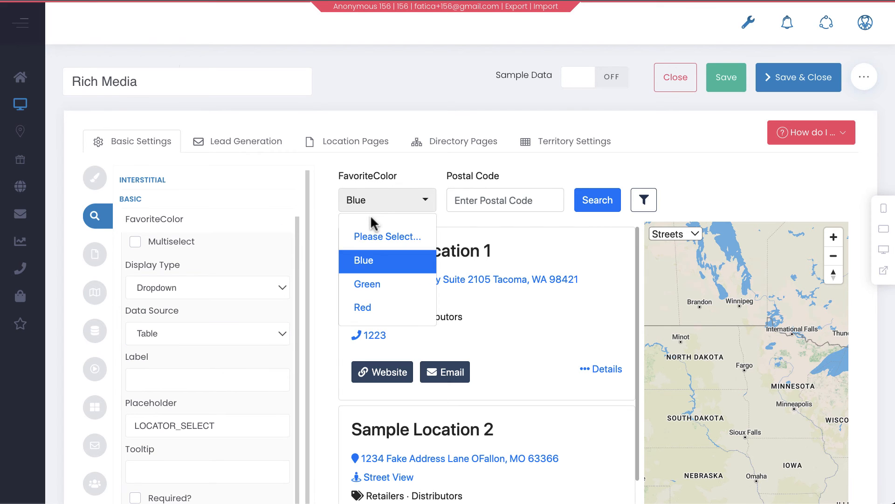
{"action": "left_click", "coordinate": [374, 236]}
Set the FavoriteColor search field's Display Type to Checkboxes and its Data Source to Field Settings
{"action": "left_click", "coordinate": [212, 292]}
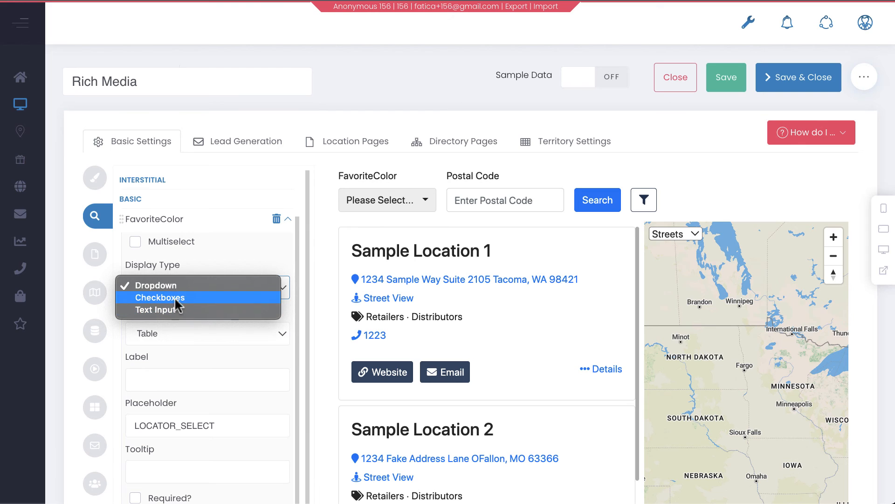
{"action": "left_click", "coordinate": [174, 298]}
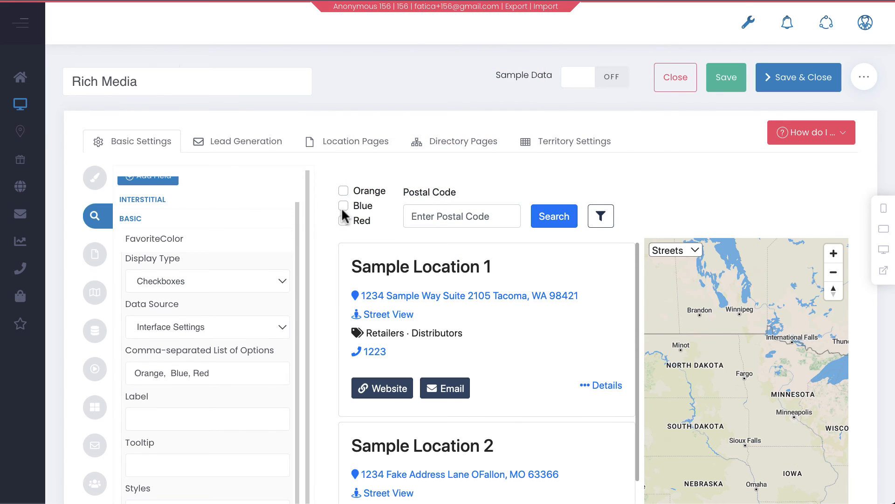
{"action": "left_click", "coordinate": [163, 327]}
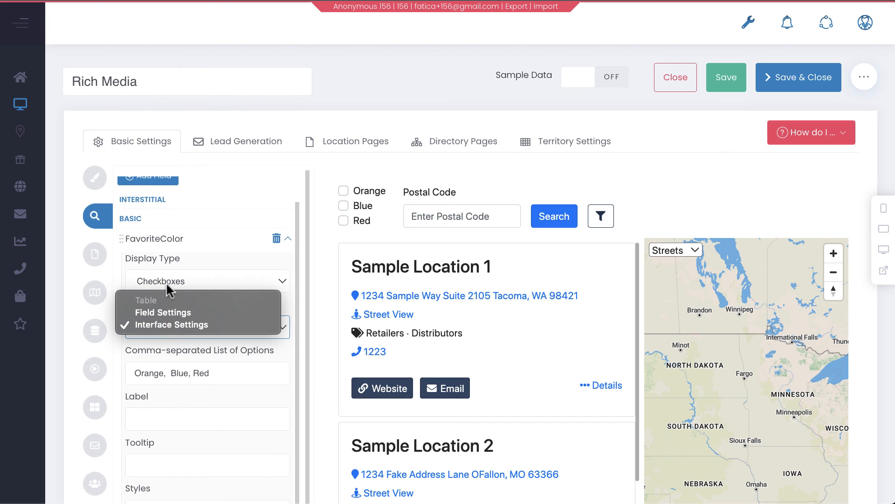
{"action": "left_click", "coordinate": [157, 310]}
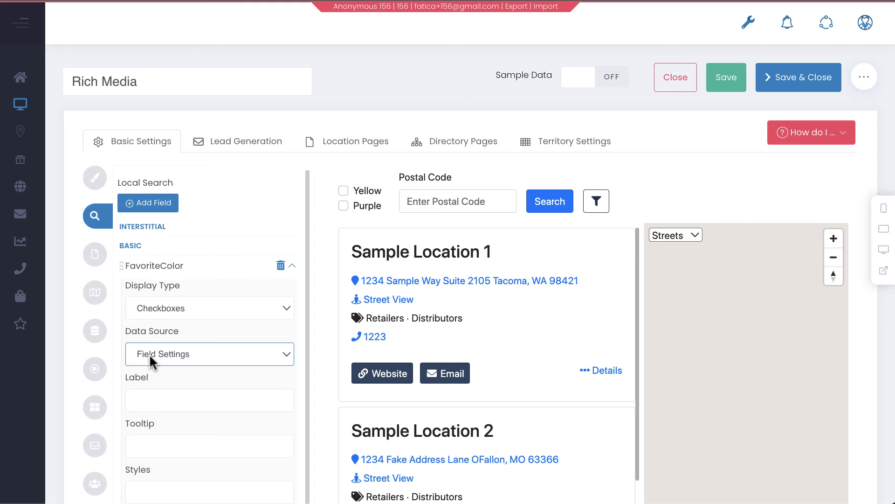
Switch the Data Source to Interface Settings and change the Display Type to Text Input
{"action": "left_click", "coordinate": [189, 359]}
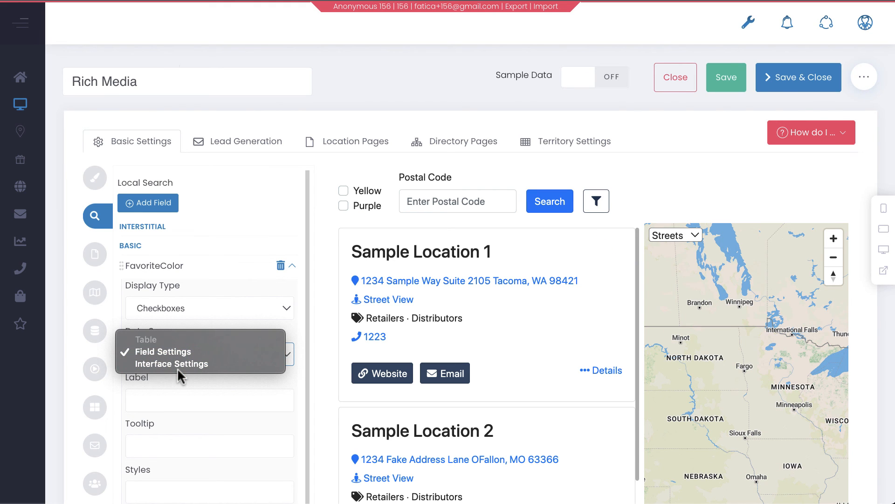
{"action": "left_click", "coordinate": [178, 364]}
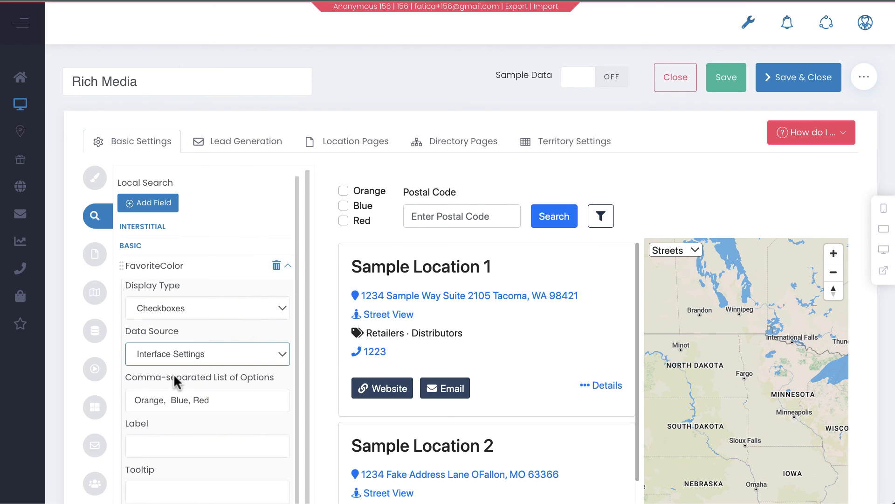
{"action": "left_click", "coordinate": [201, 308]}
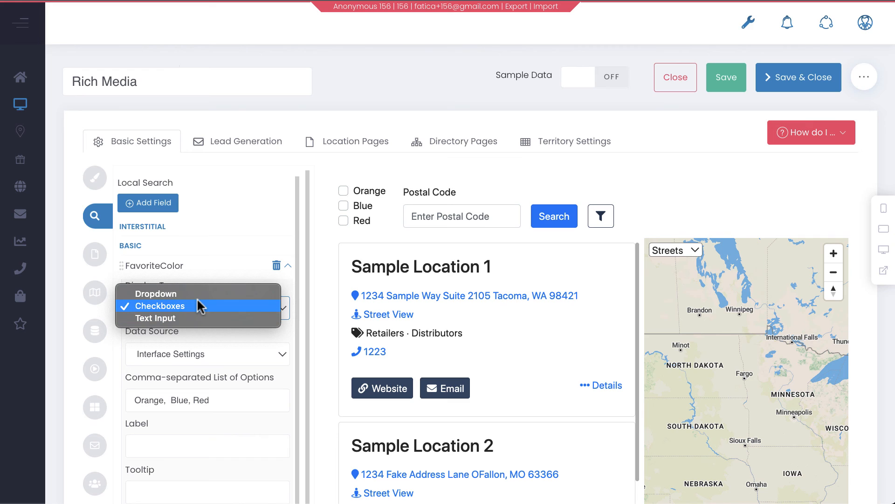
{"action": "left_click", "coordinate": [199, 332]}
{"action": "left_click", "coordinate": [203, 312]}
{"action": "left_click", "coordinate": [190, 318]}
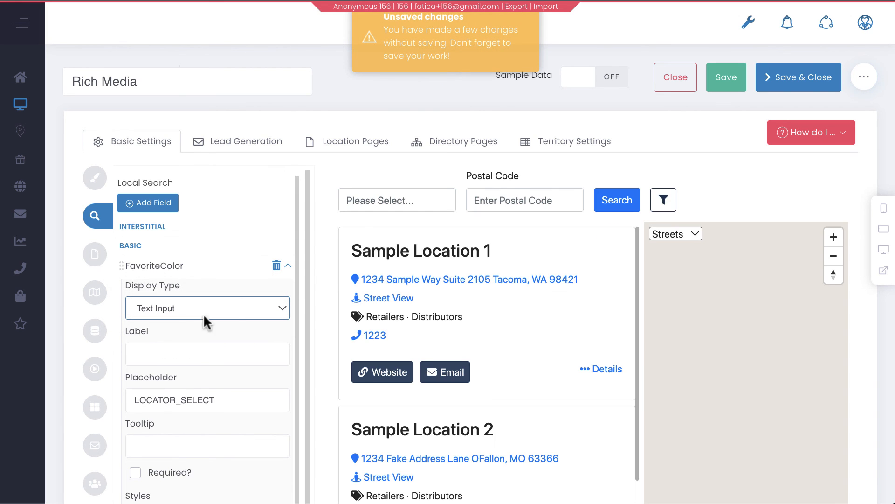
Test the preview's FavoriteColor text filter by searching for red
{"action": "left_click", "coordinate": [380, 201]}
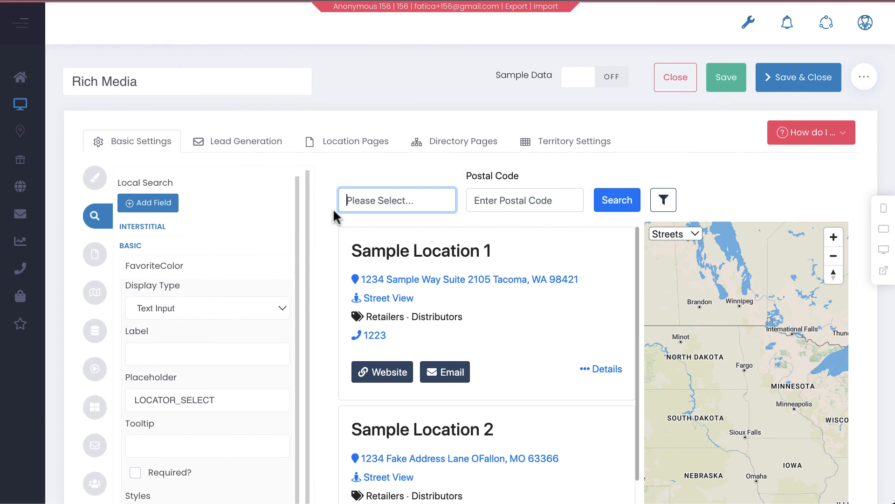
{"action": "type", "text": "red"}
{"action": "left_click", "coordinate": [615, 199]}
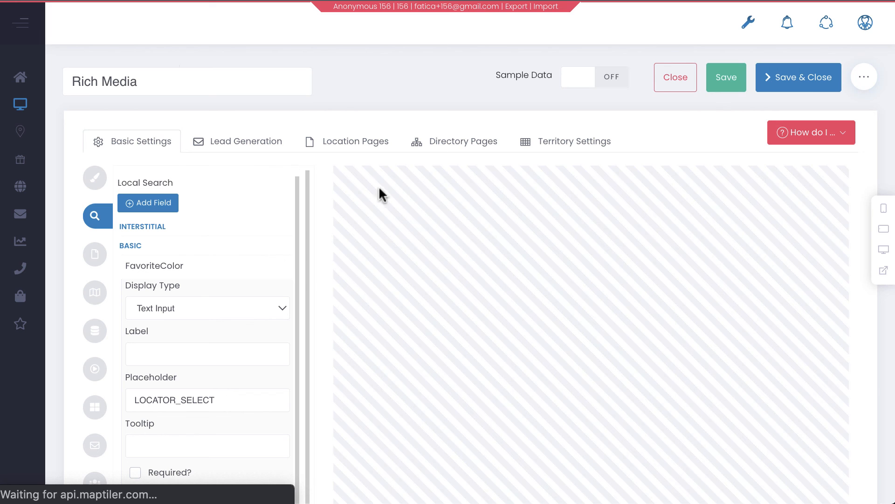
{"action": "scroll", "coordinate": [385, 280], "scroll_direction": "down", "scroll_amount": 4}
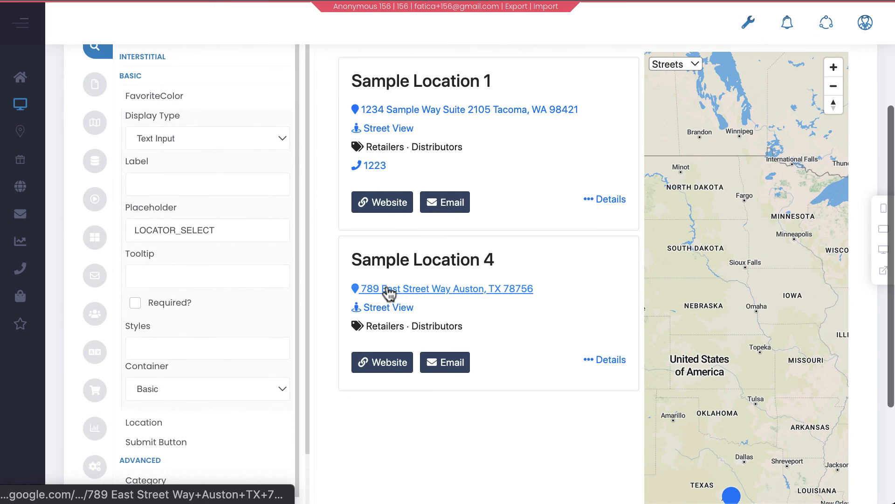
{"action": "scroll", "coordinate": [389, 293], "scroll_direction": "up", "scroll_amount": 4}
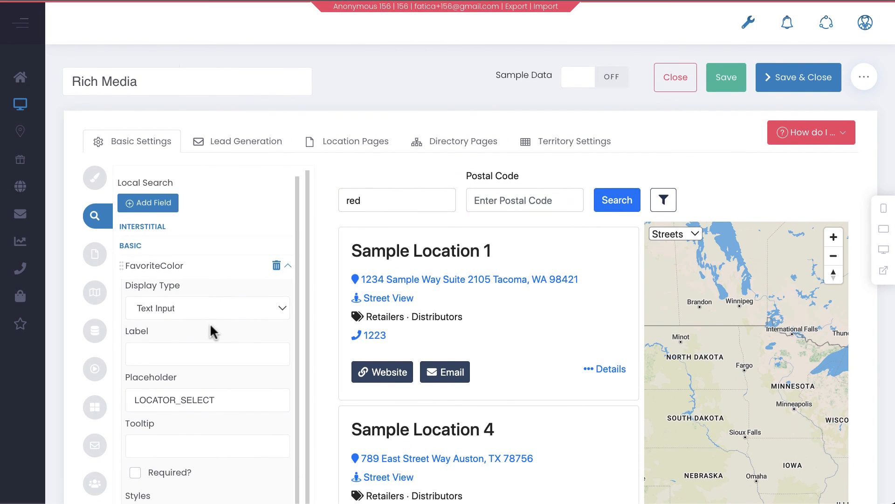
Set the FavoriteColor search field's Label to Favorite Color and collapse its settings
{"action": "left_click", "coordinate": [288, 266]}
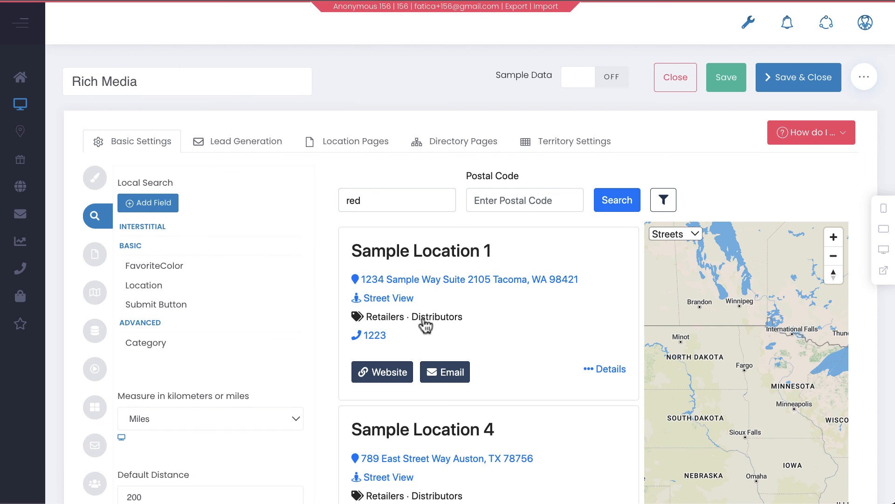
{"action": "scroll", "coordinate": [426, 324], "scroll_direction": "down", "scroll_amount": 1}
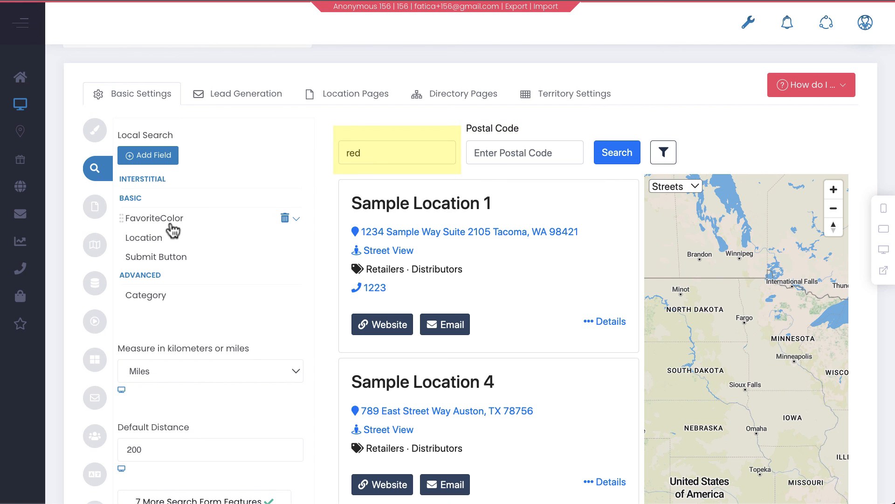
{"action": "left_click", "coordinate": [297, 224]}
{"action": "left_click", "coordinate": [172, 302]}
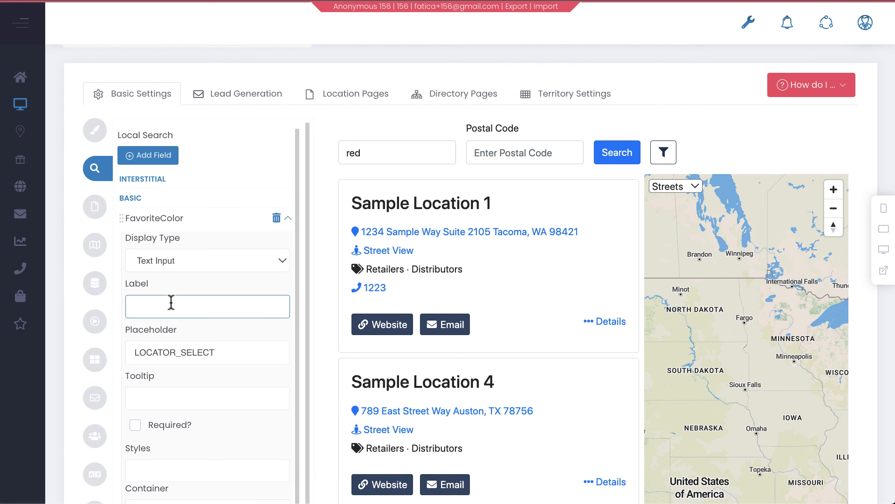
{"action": "type", "text": "Favor"}
{"action": "type", "text": "ite"}
{"action": "key", "text": "BackSpace"}
{"action": "key", "text": "BackSpace"}
{"action": "key", "text": "BackSpace"}
{"action": "type", "text": "u"}
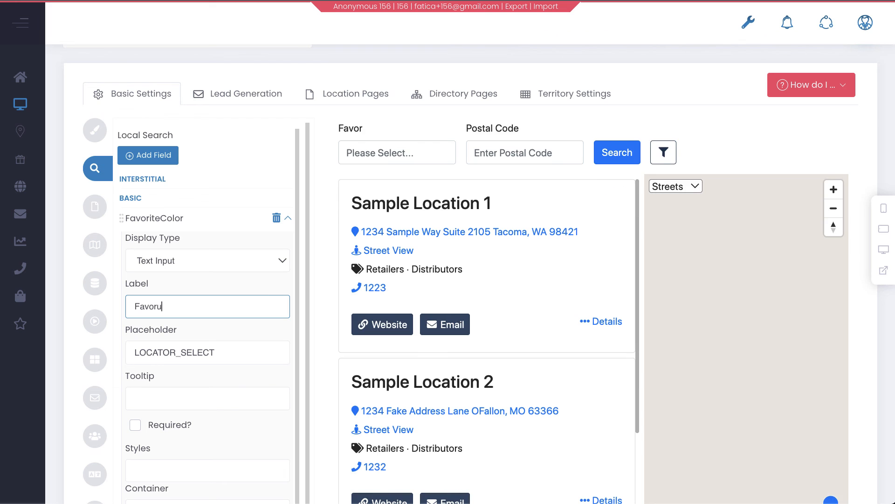
{"action": "key", "text": "BackSpace"}
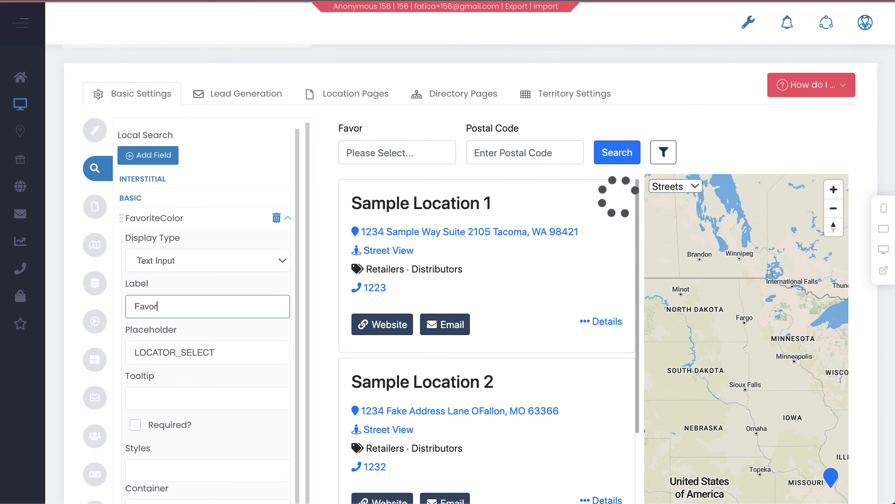
{"action": "type", "text": "ite Color"}
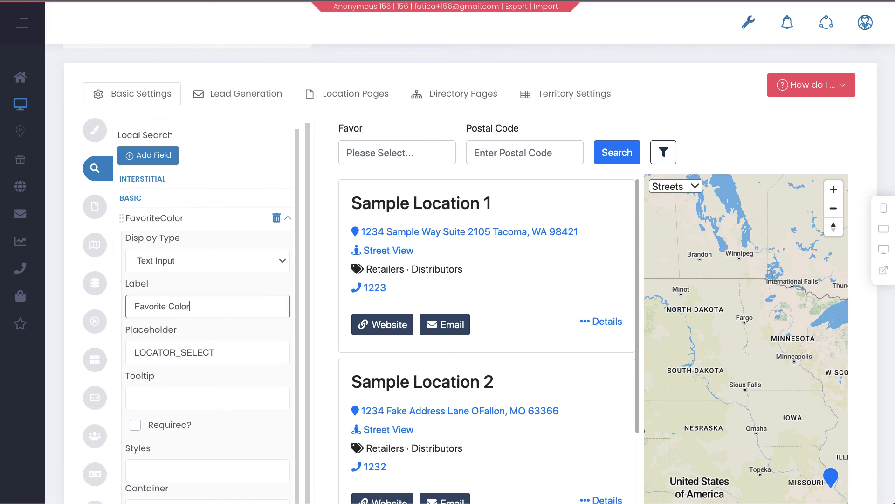
{"action": "left_click", "coordinate": [192, 359]}
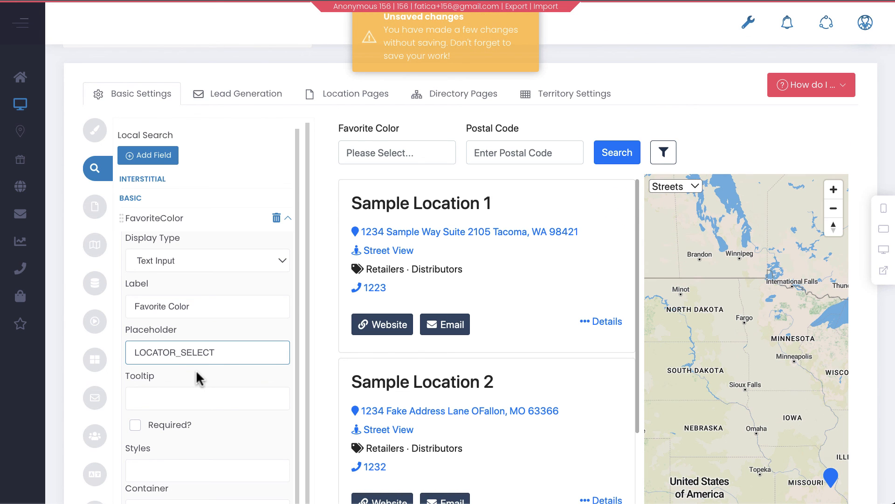
{"action": "scroll", "coordinate": [217, 326], "scroll_direction": "up", "scroll_amount": 1}
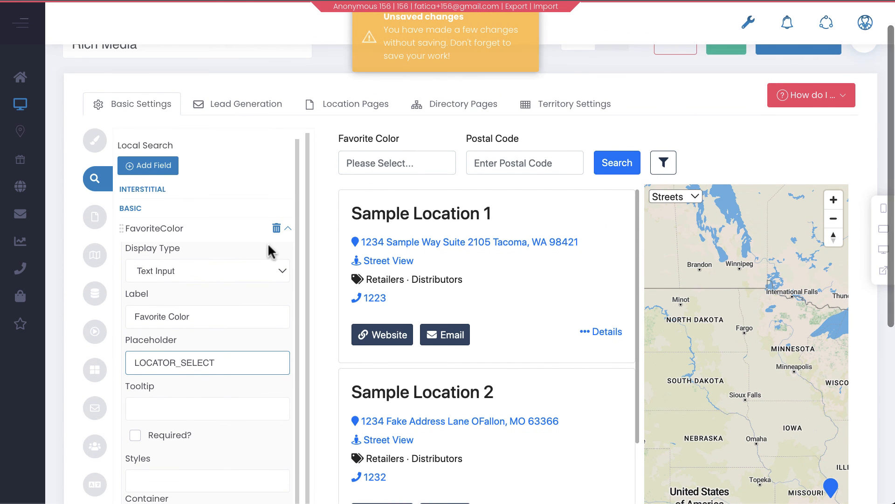
{"action": "left_click", "coordinate": [288, 228]}
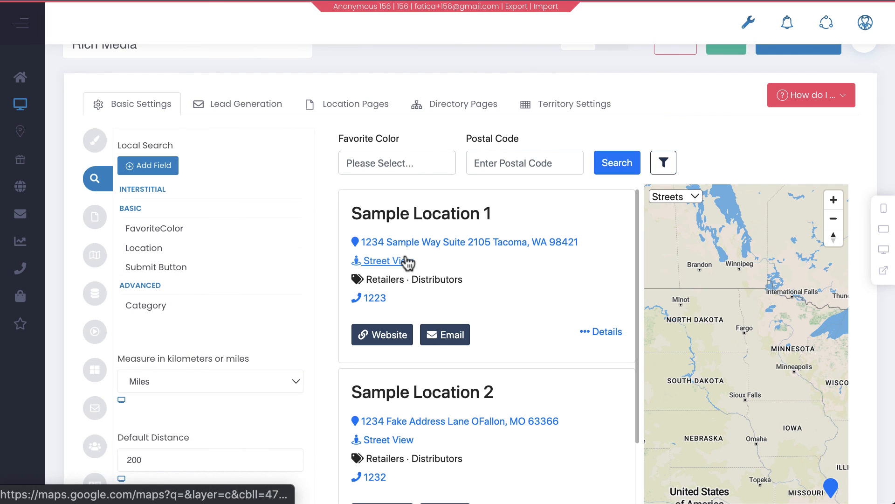